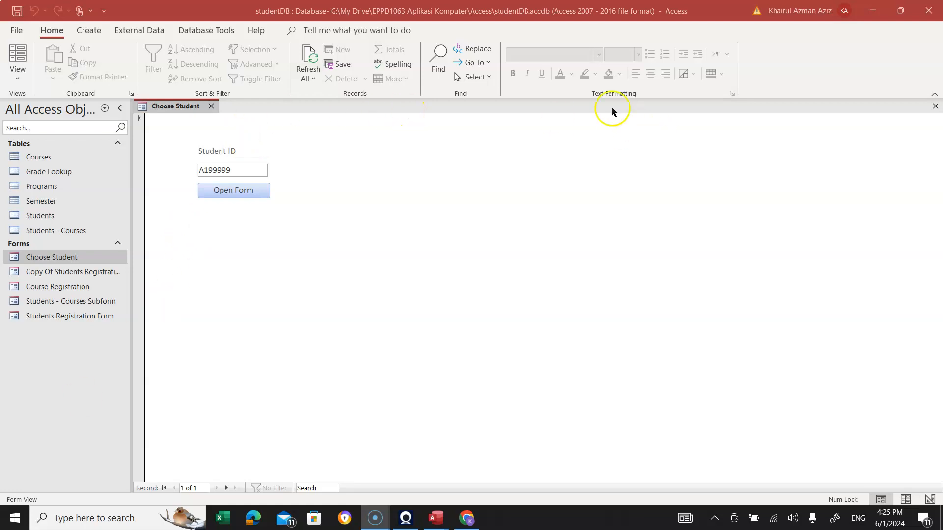
Close the Choose Student form and start building a new form with the Form Wizard
click(935, 106)
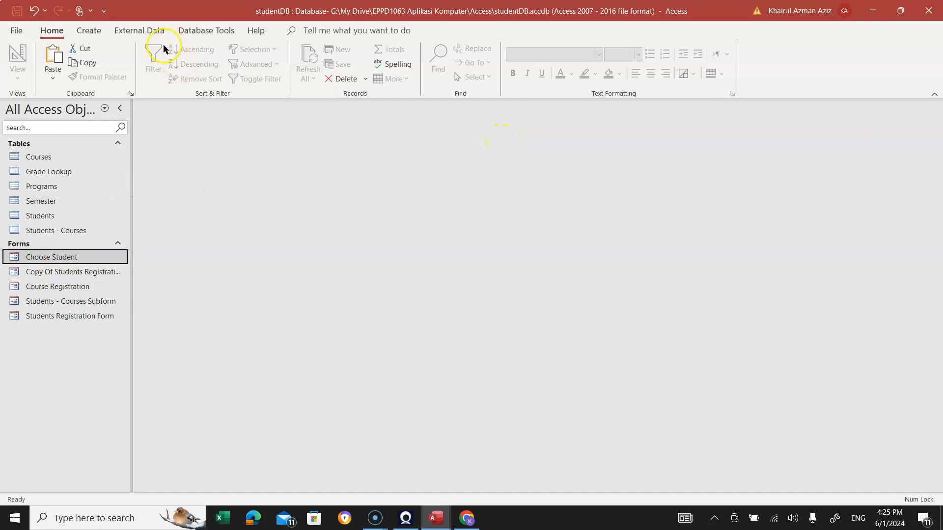
click(92, 31)
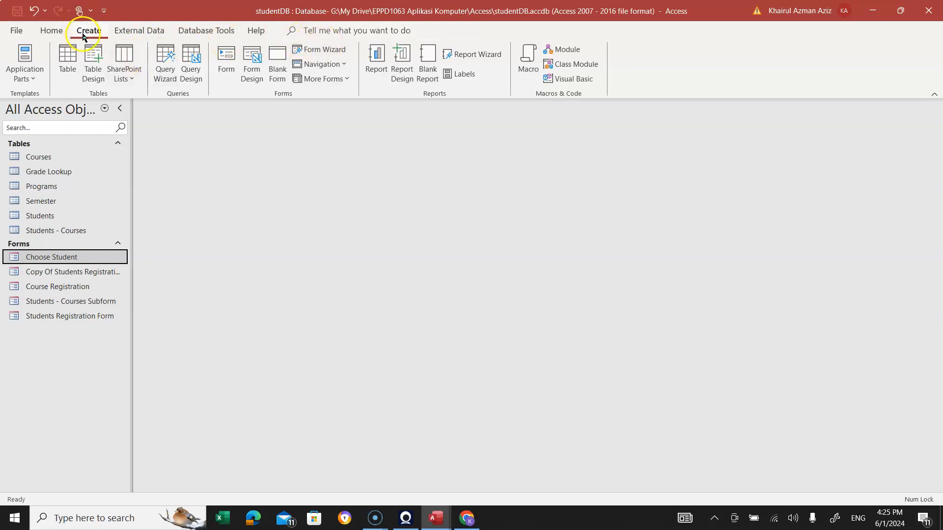
click(314, 49)
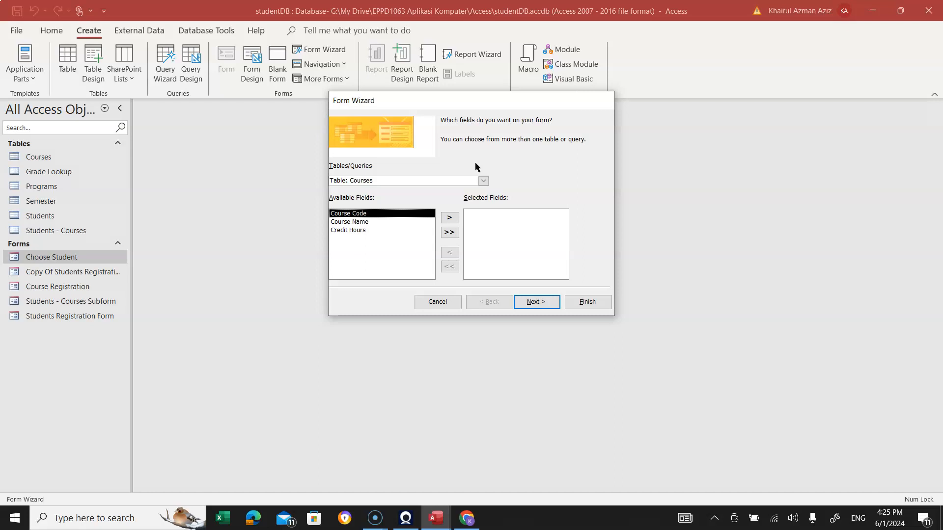
Add the Course Code and Course Name fields from the Courses table to the new form
click(480, 182)
click(364, 215)
click(450, 218)
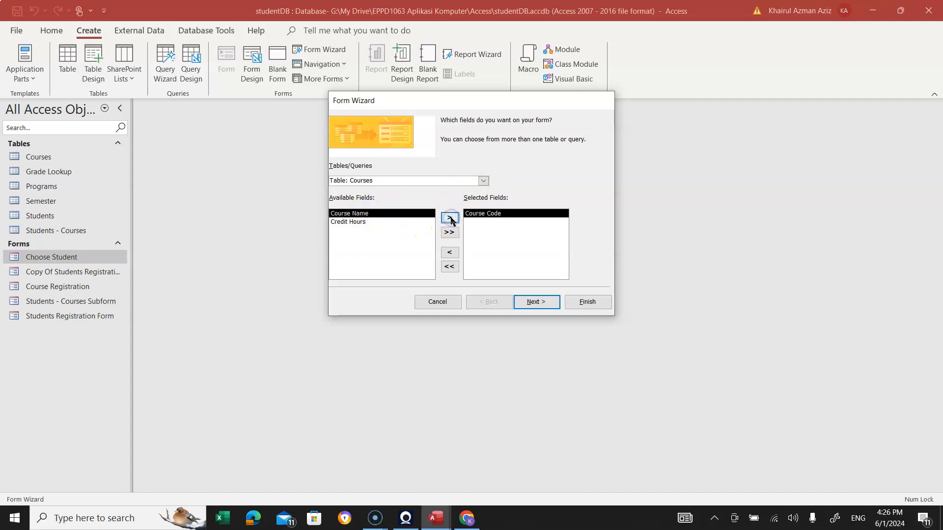
click(450, 218)
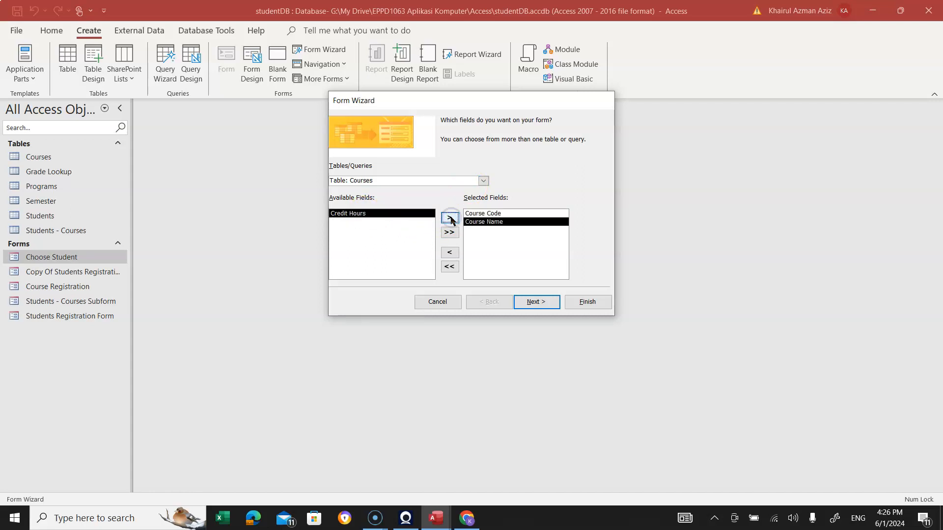
Add the Semester Code, Student ID and Grade fields, in that order, from the Students - Courses table to the form
click(484, 182)
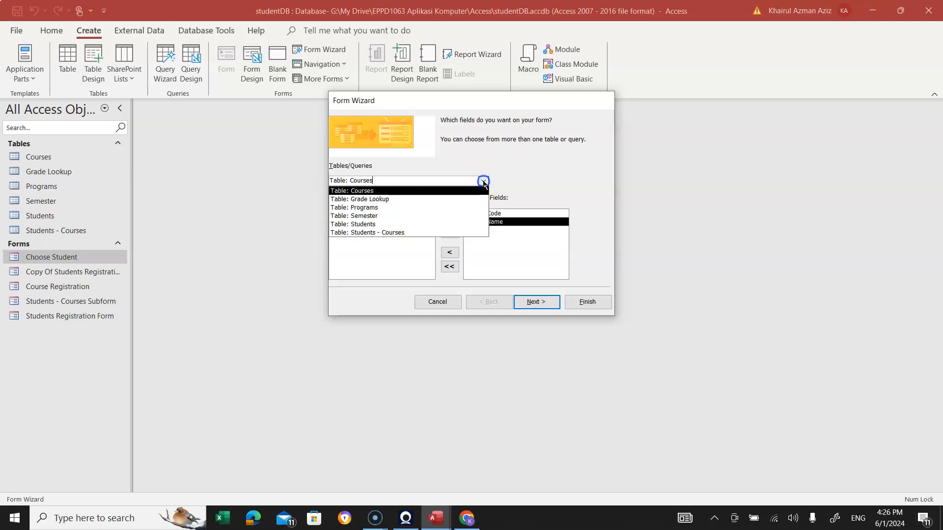
click(374, 233)
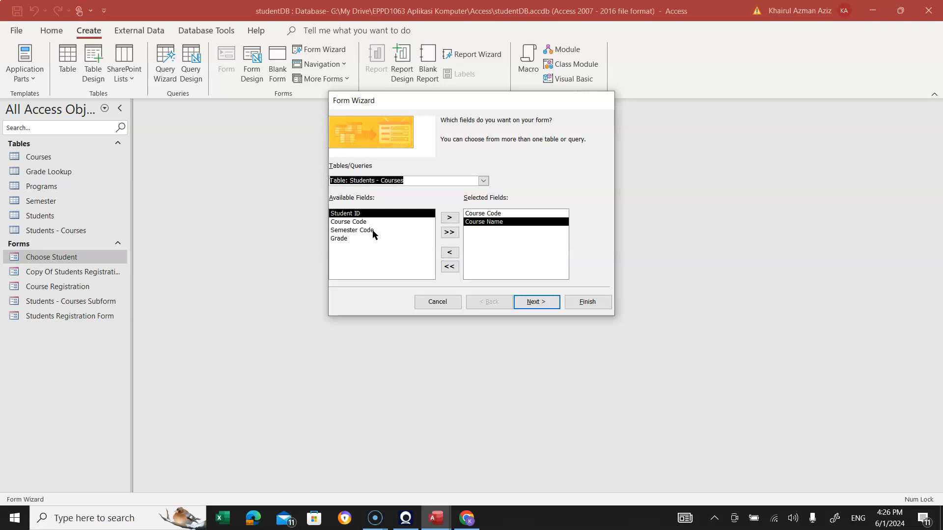
click(355, 215)
click(355, 230)
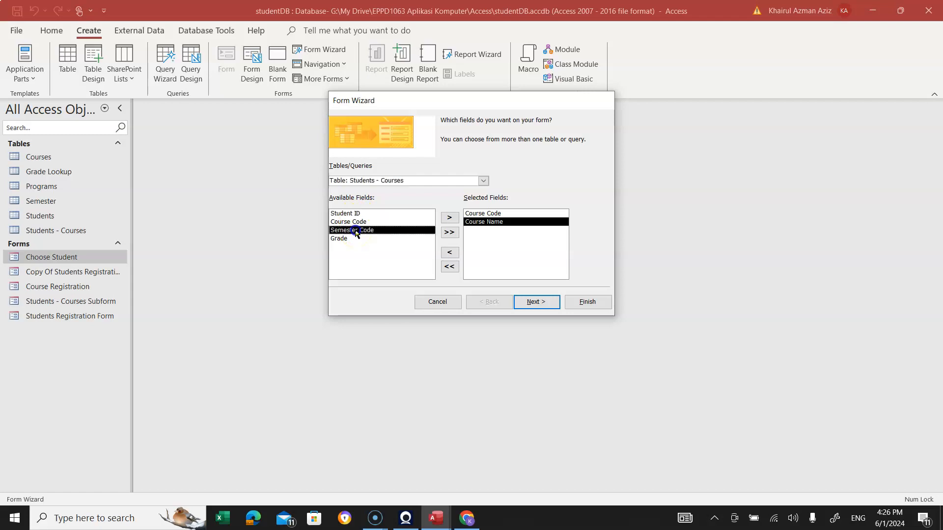
click(448, 219)
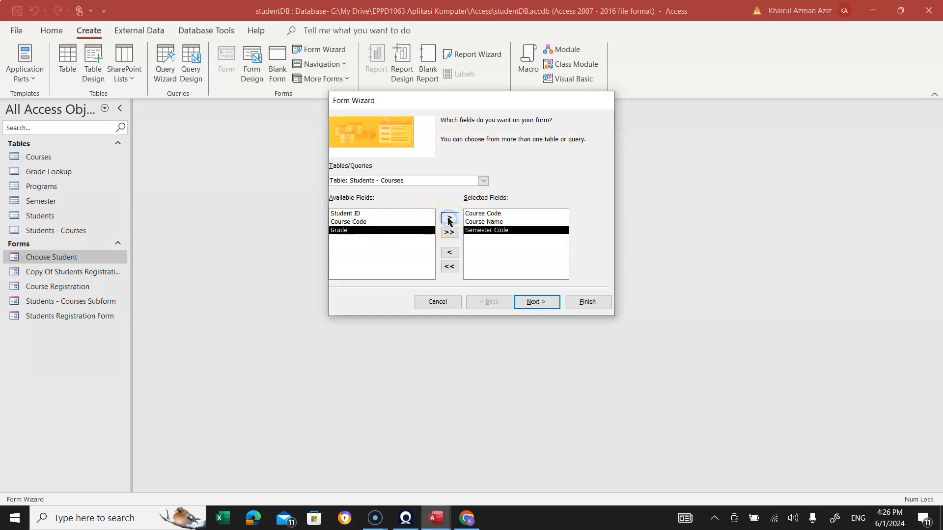
click(350, 214)
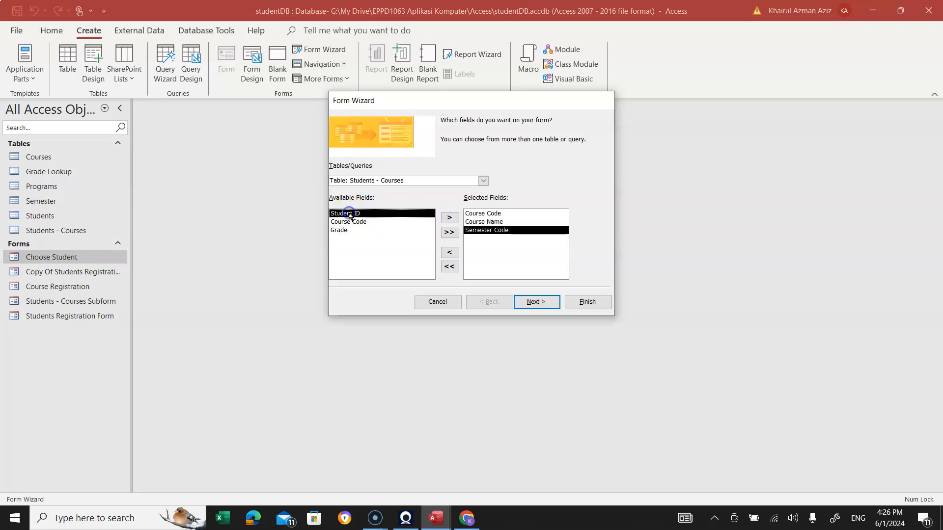
click(445, 217)
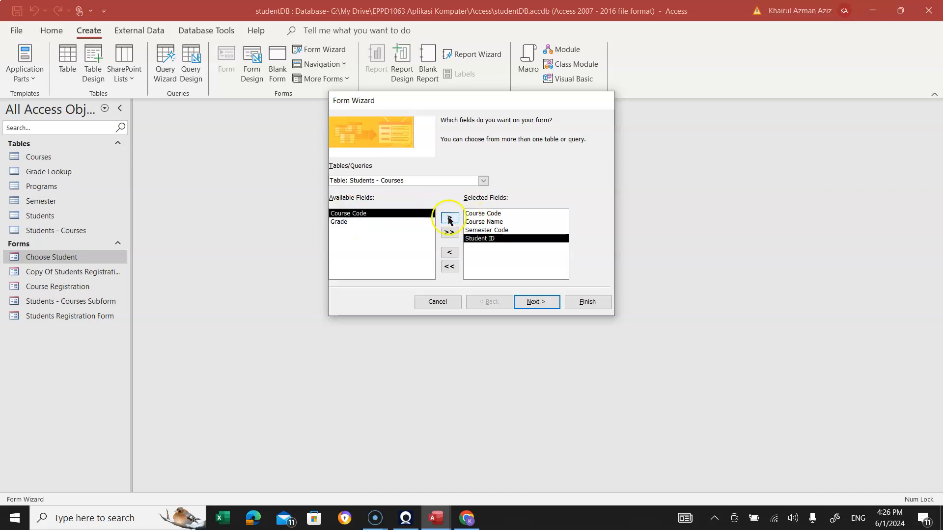
click(346, 222)
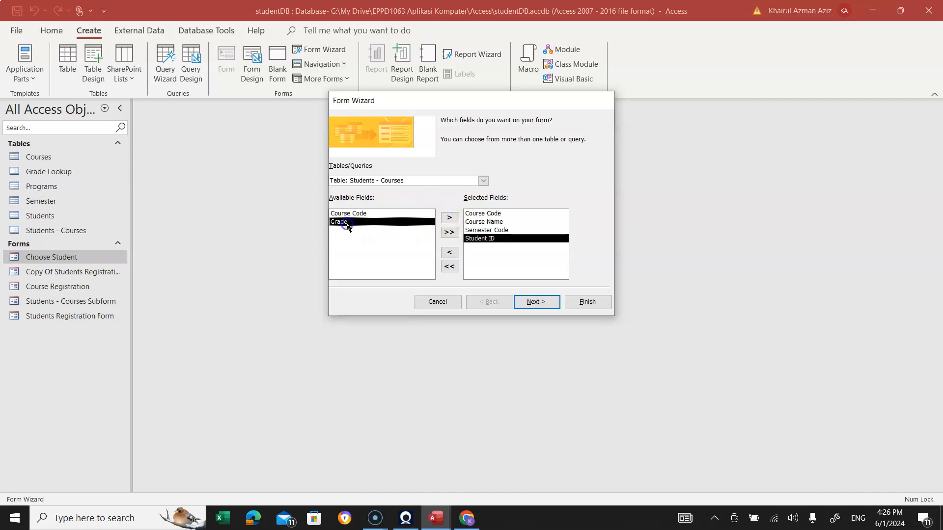
click(449, 218)
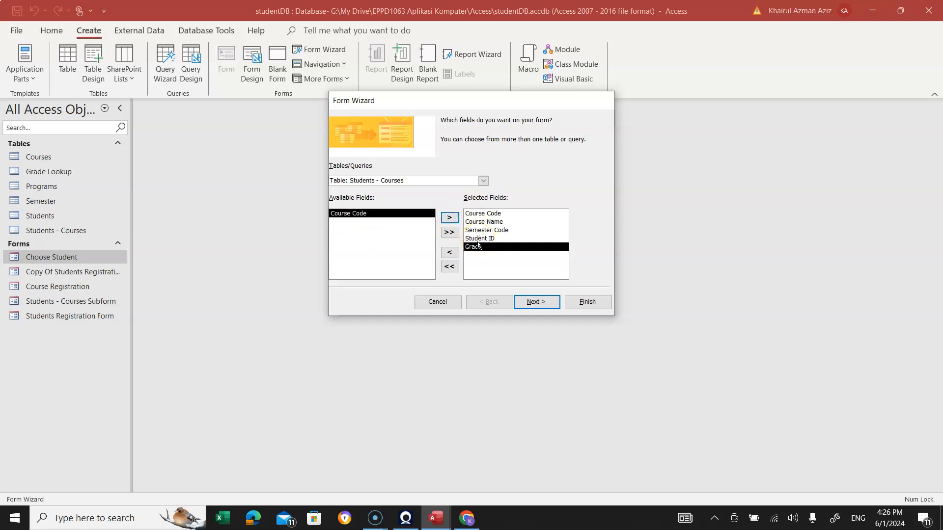
Add the Student Name field from the Students table and complete the field selection
click(485, 181)
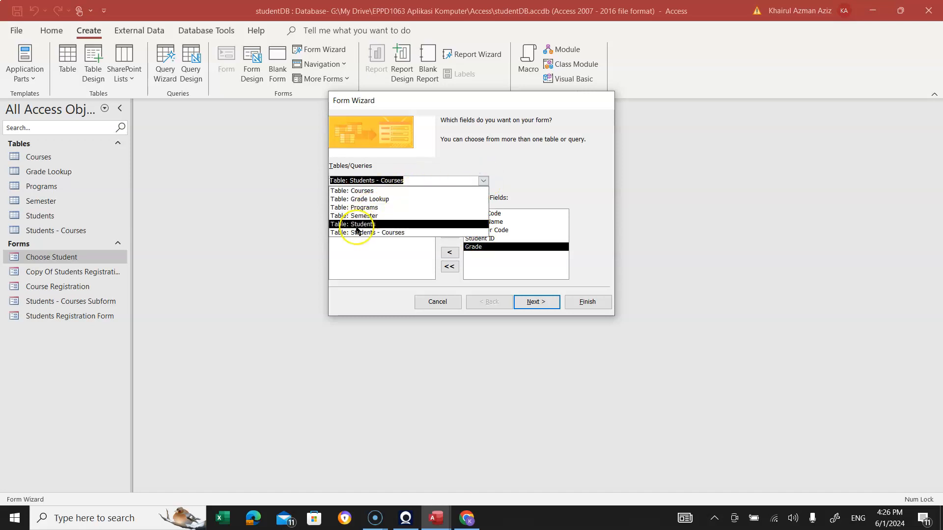
click(357, 224)
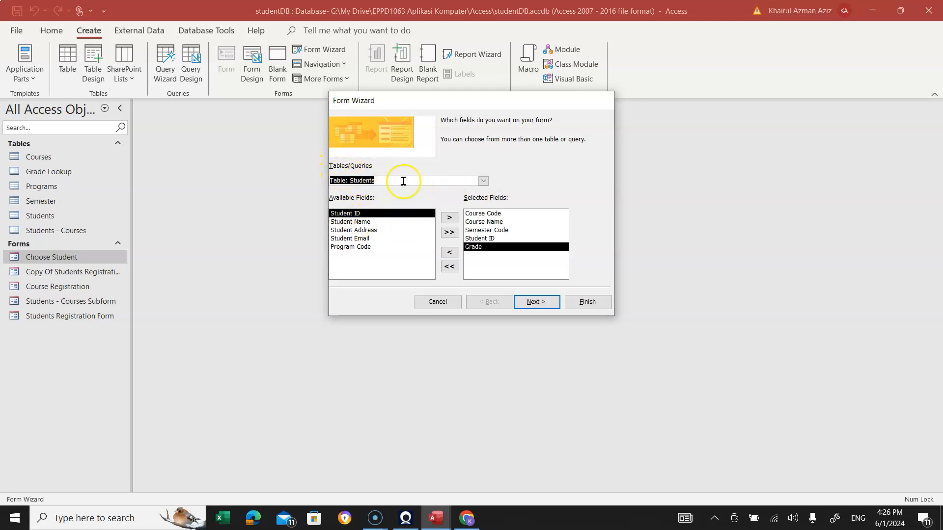
click(482, 181)
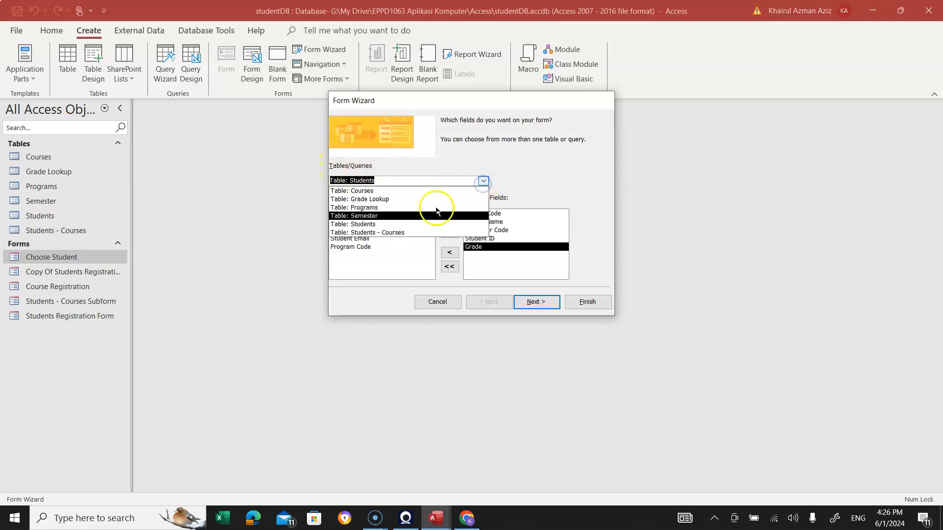
click(359, 224)
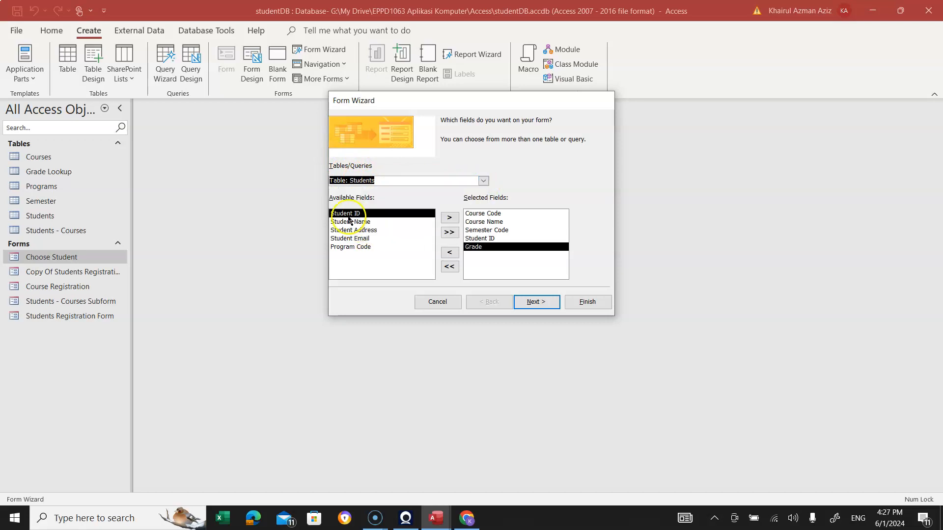
click(348, 222)
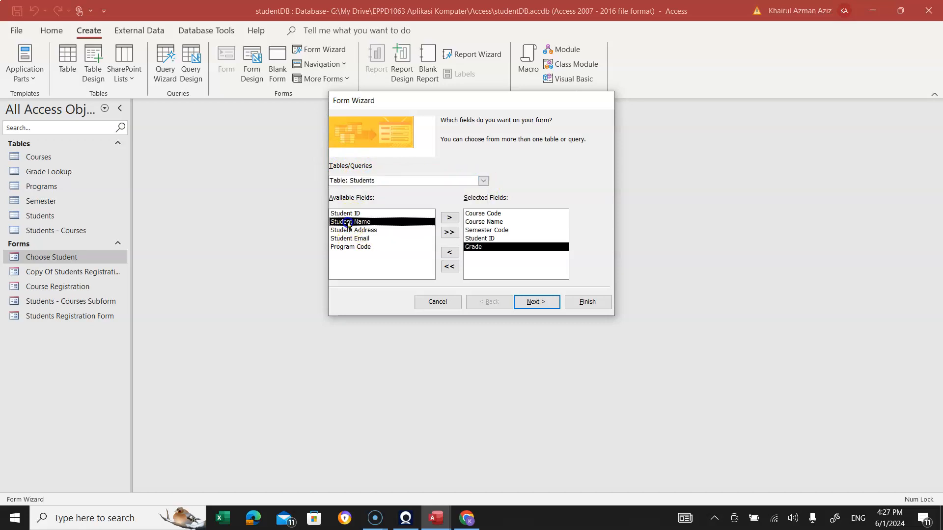
click(450, 218)
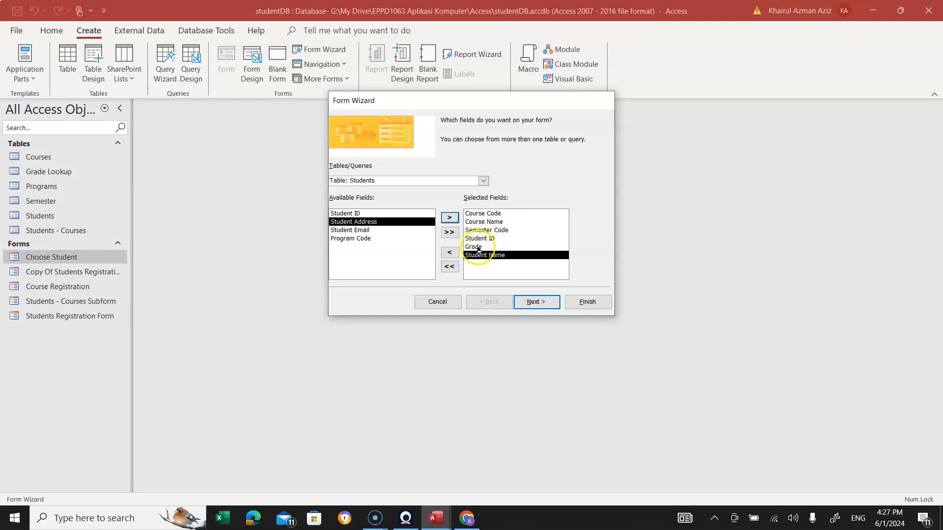
click(536, 302)
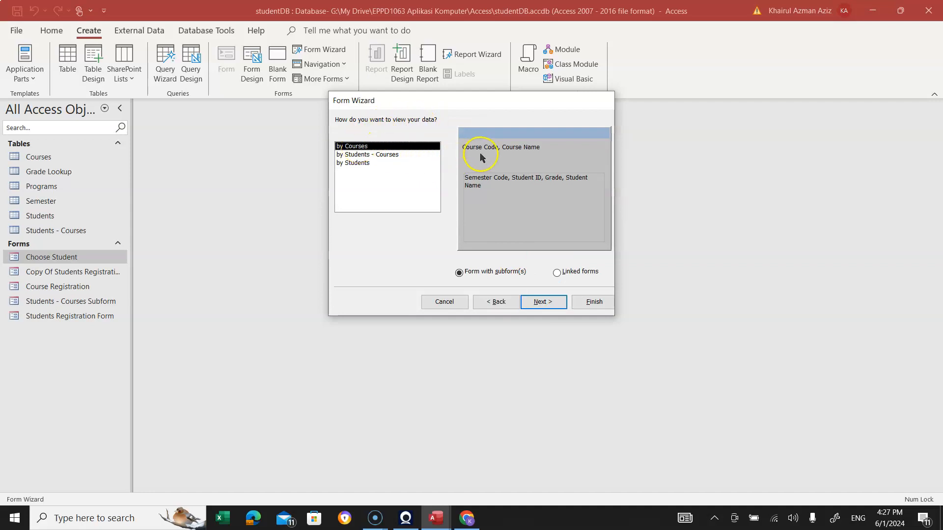
Accept viewing the data by Courses as a form with subform, and use the Datasheet layout for the subform
click(543, 304)
click(508, 150)
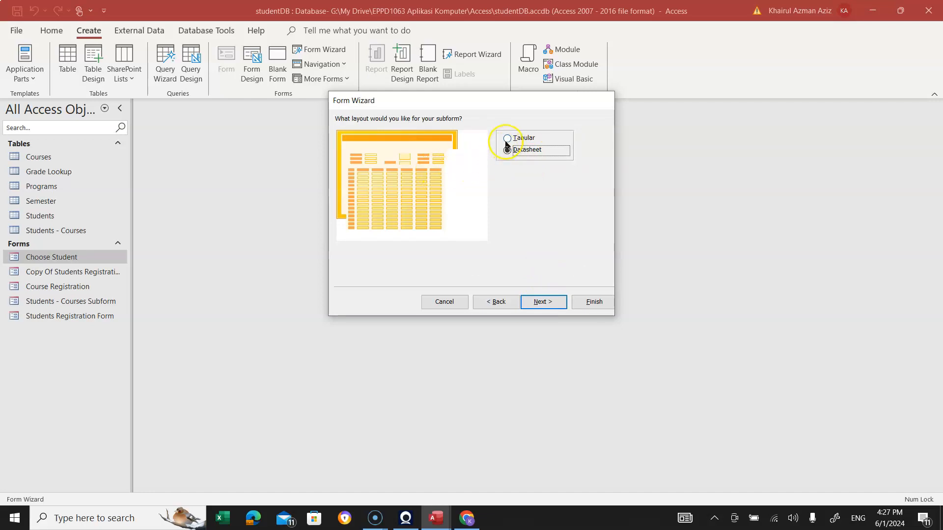
click(509, 151)
click(543, 303)
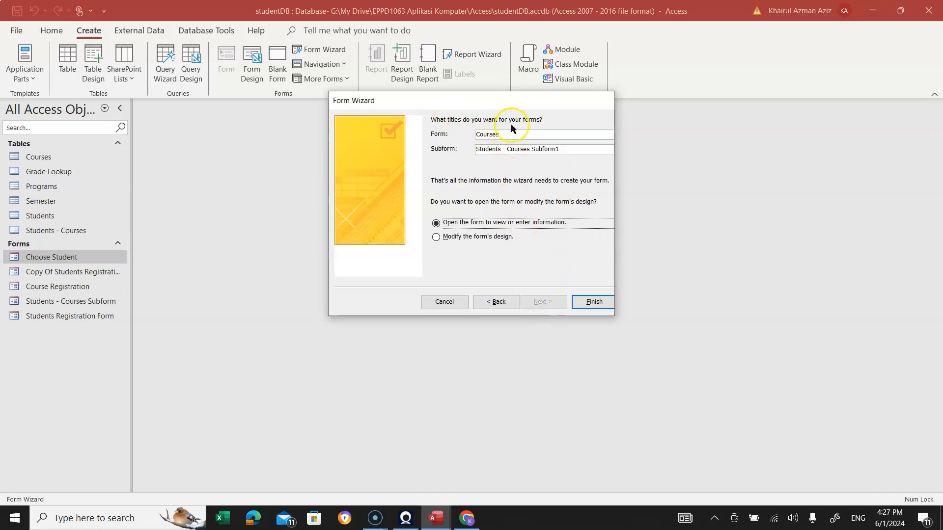
Title the main form "Course Grading Form" and the subform "Students Grades Subform"
double_click(478, 135)
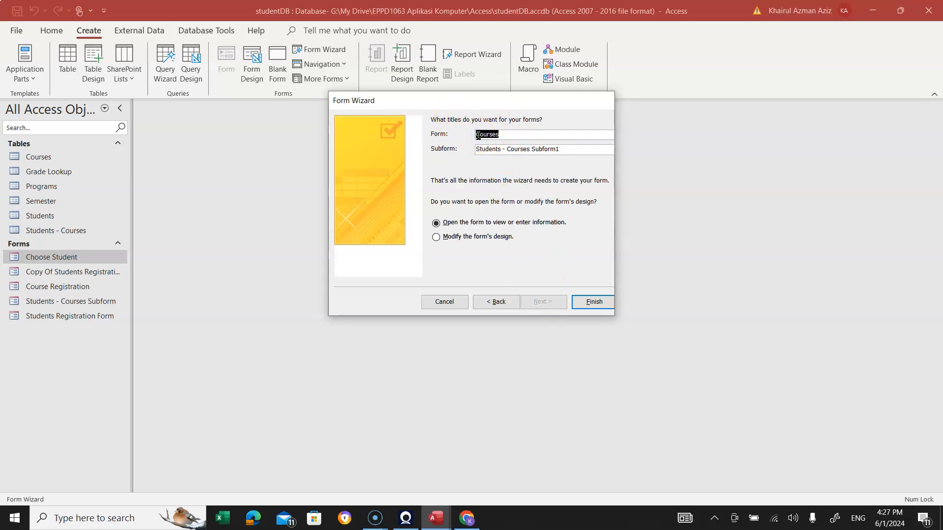
click(514, 136)
key(BackSpace)
text(Grading Form)
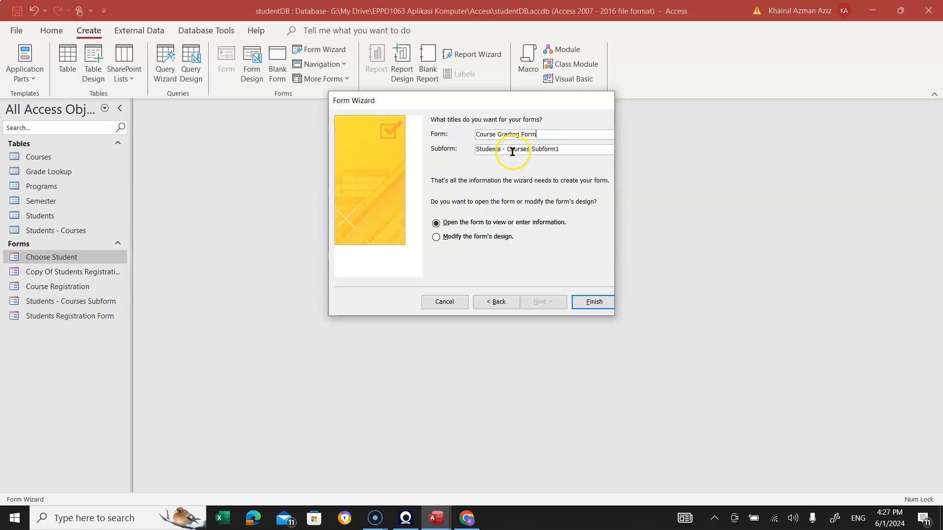
drag(571, 151, 502, 153)
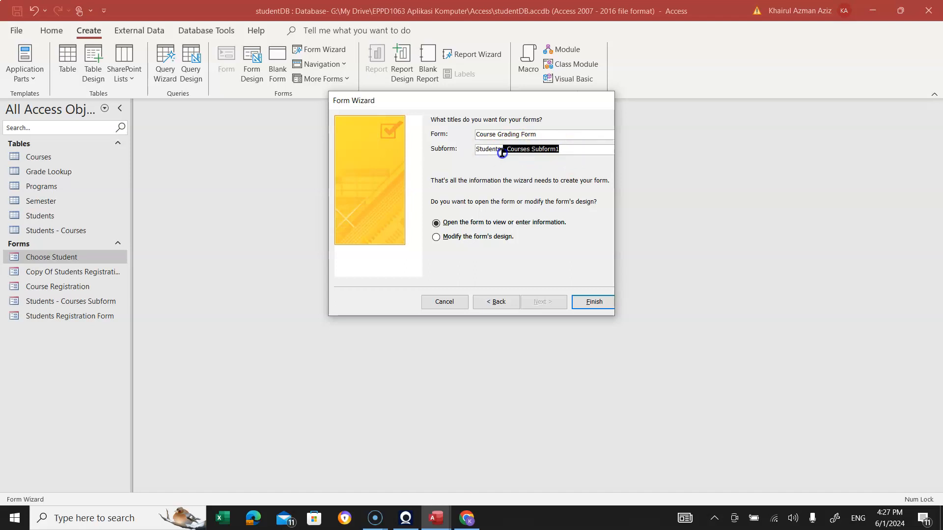
text(Grades S)
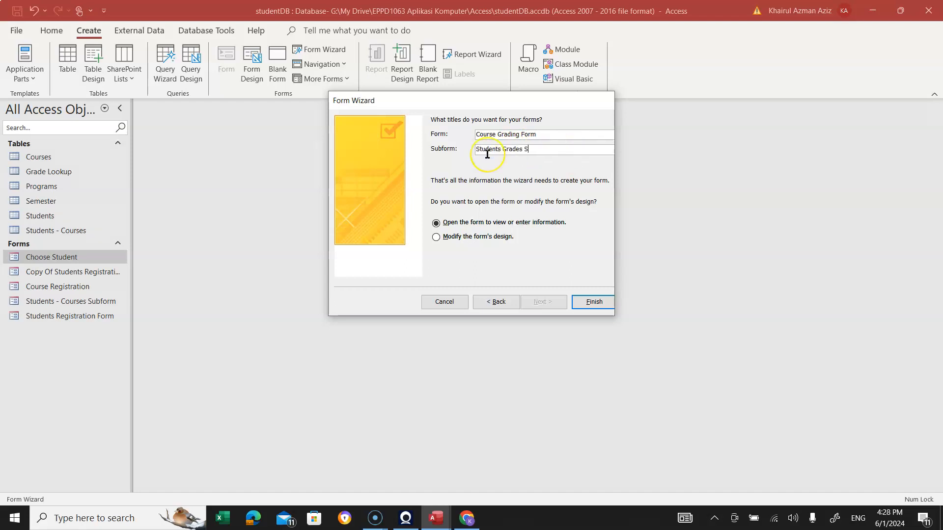
text(ubform)
Finish the wizard with the option to modify the form's design
click(437, 238)
click(584, 305)
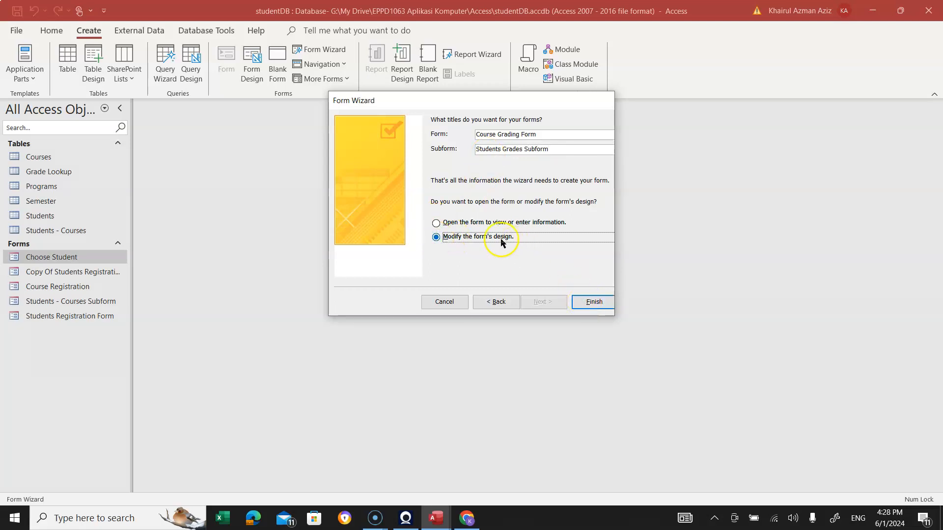
click(600, 307)
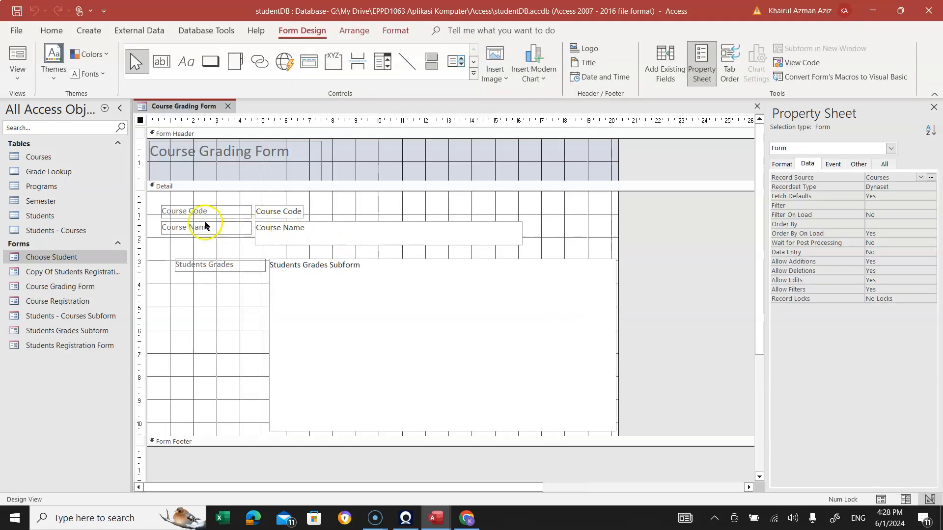
Narrow the Course Code and Course Name labels in the Detail section to about 2.4 cm wide
click(229, 214)
click(235, 228)
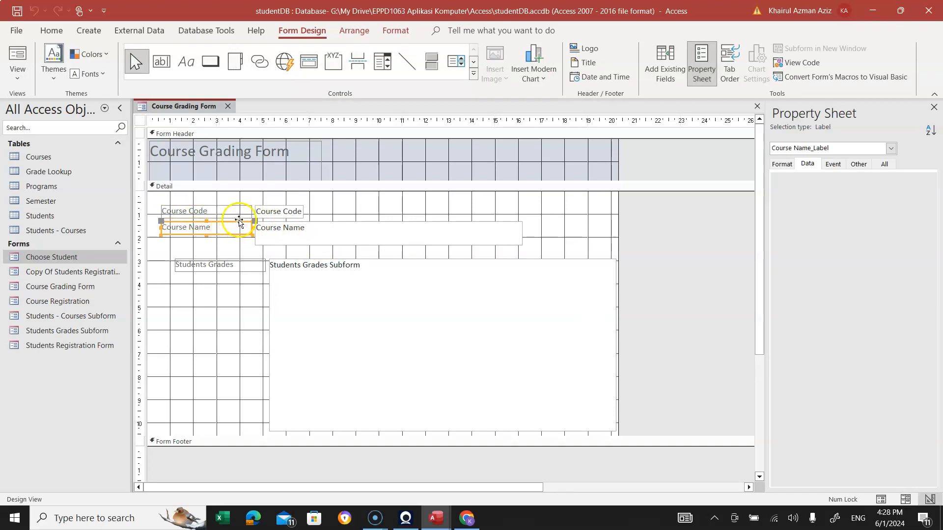
click(239, 212)
drag(251, 212, 217, 215)
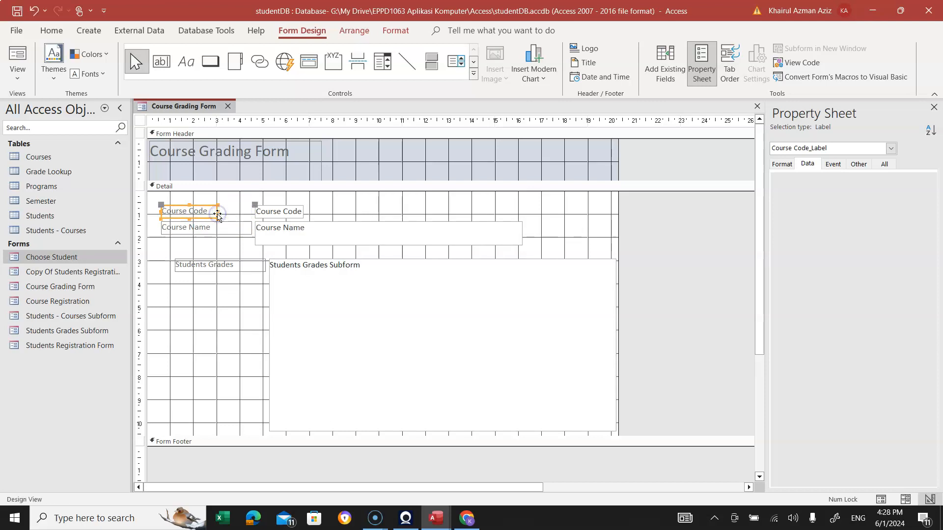
click(224, 232)
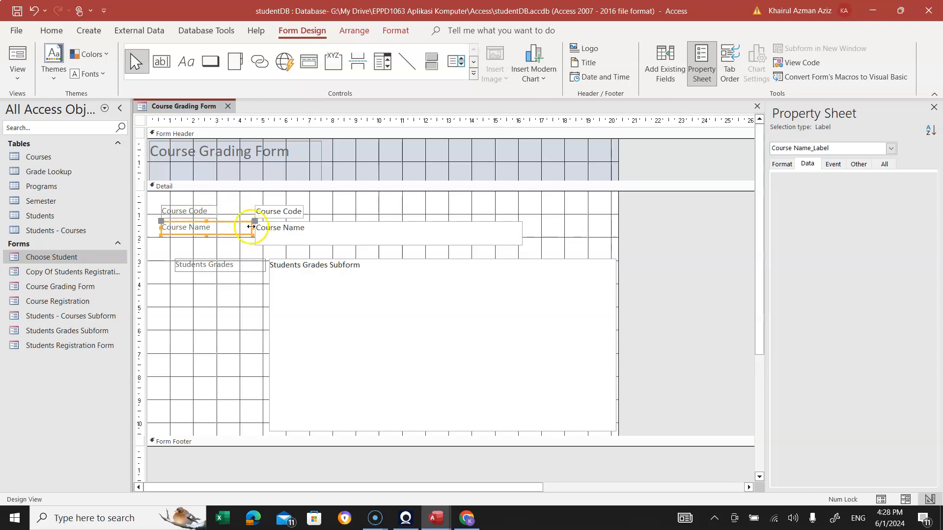
click(221, 226)
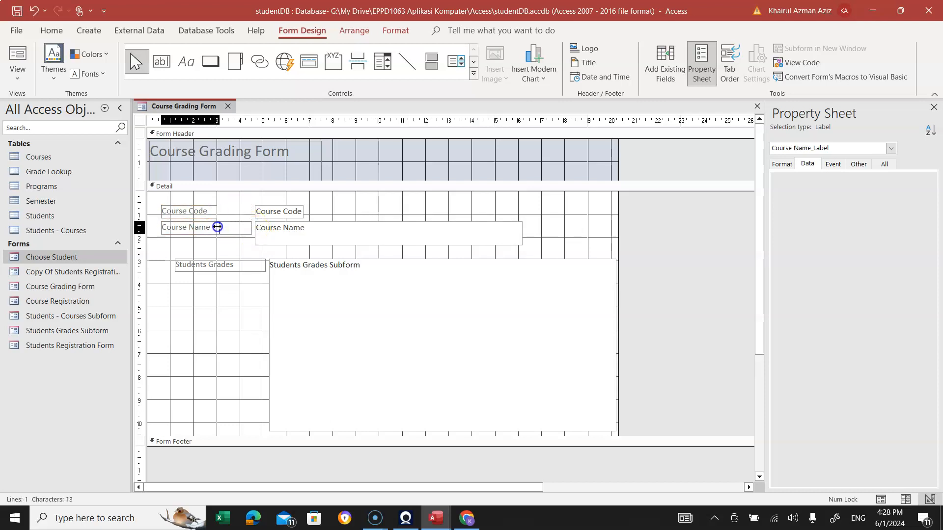
Move the Course Code and Course Name text boxes in the Detail section close beside their labels
click(263, 211)
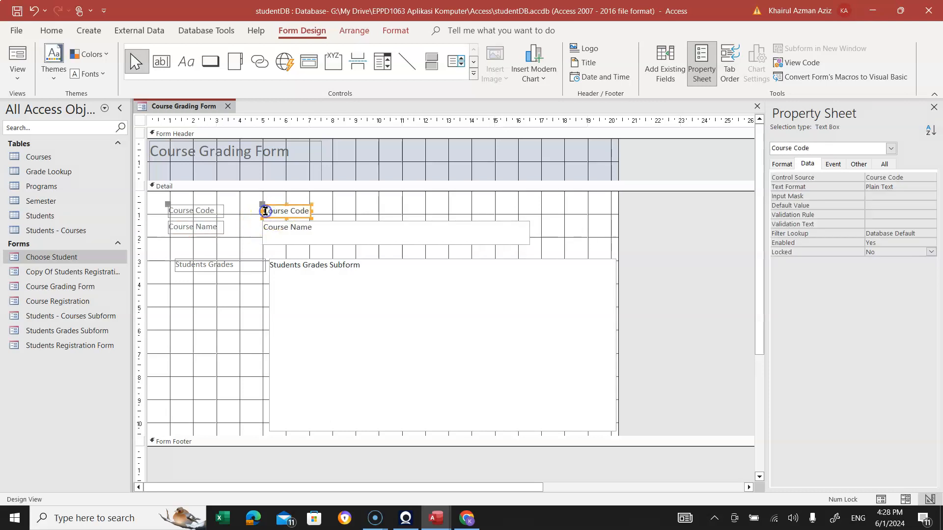
drag(264, 204, 232, 203)
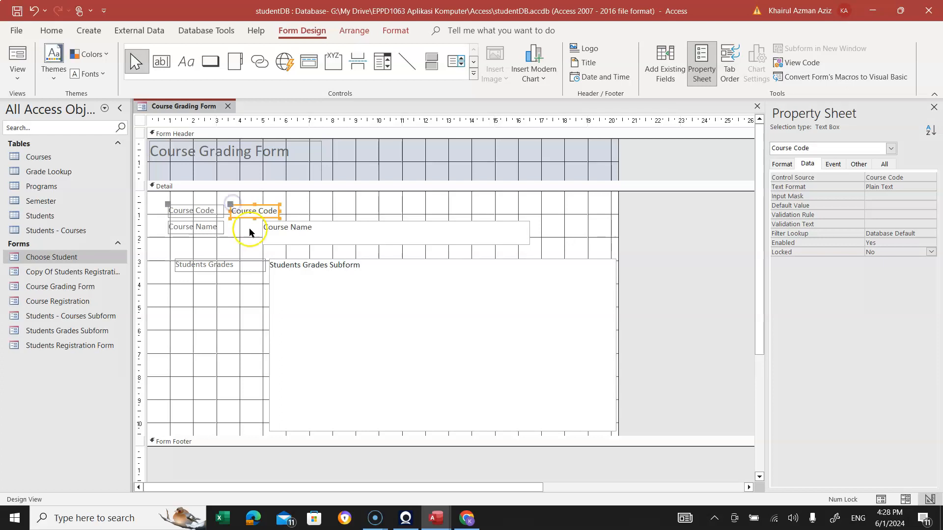
click(260, 227)
drag(264, 222, 231, 222)
click(236, 252)
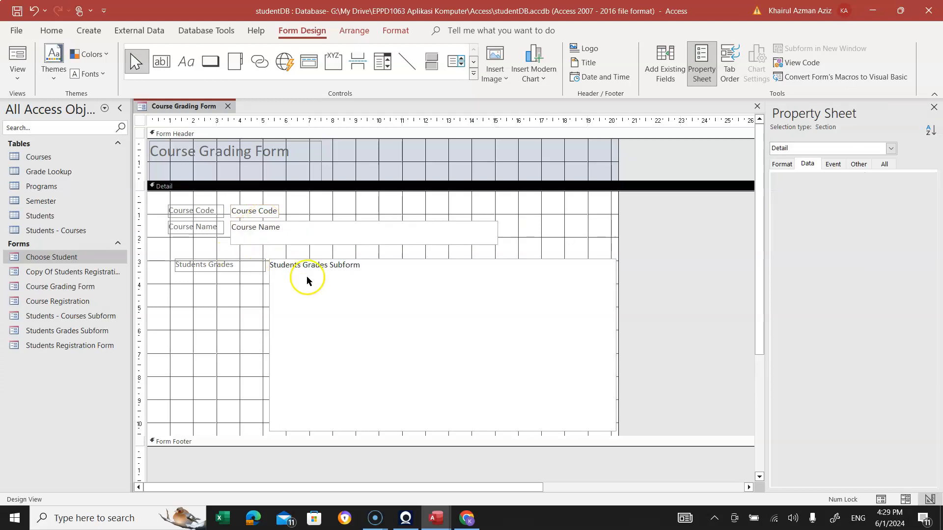
Move the Students Grades subform beneath its label, aligned with the course labels, and extend the Detail section to about 12.6 cm high
click(308, 278)
drag(269, 259, 169, 277)
click(196, 264)
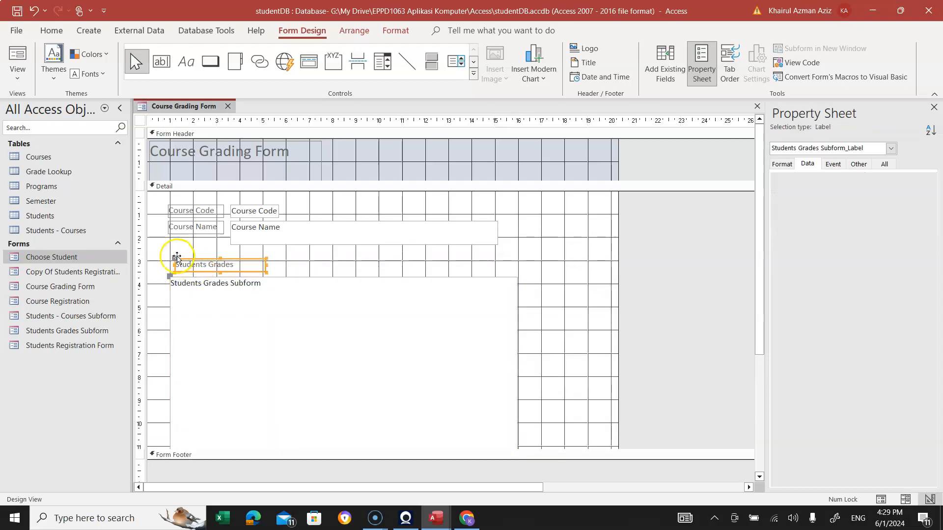
drag(176, 258, 176, 256)
click(213, 292)
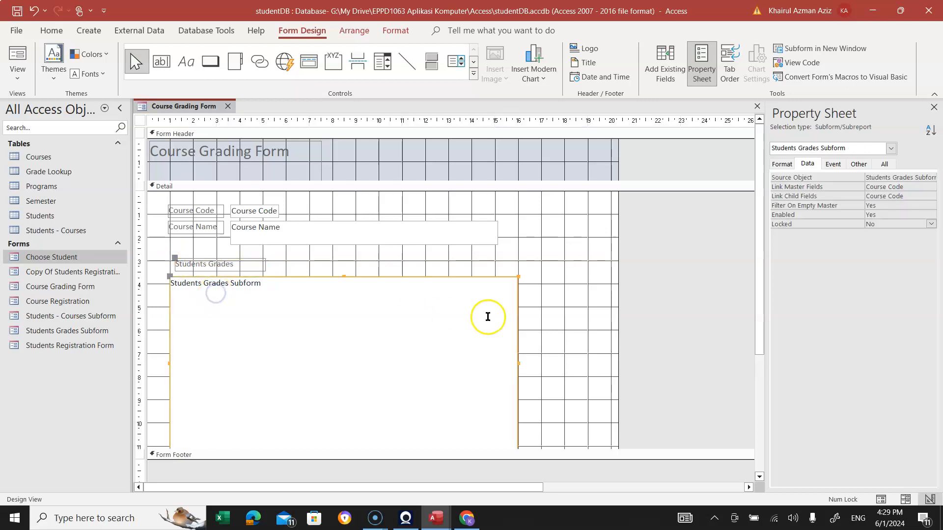
scroll(555, 333, down, 3)
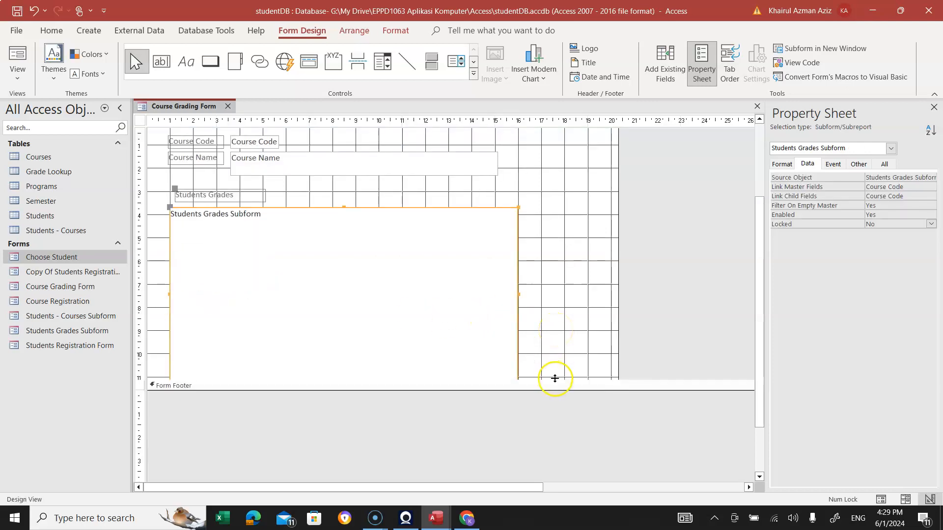
drag(555, 381, 555, 415)
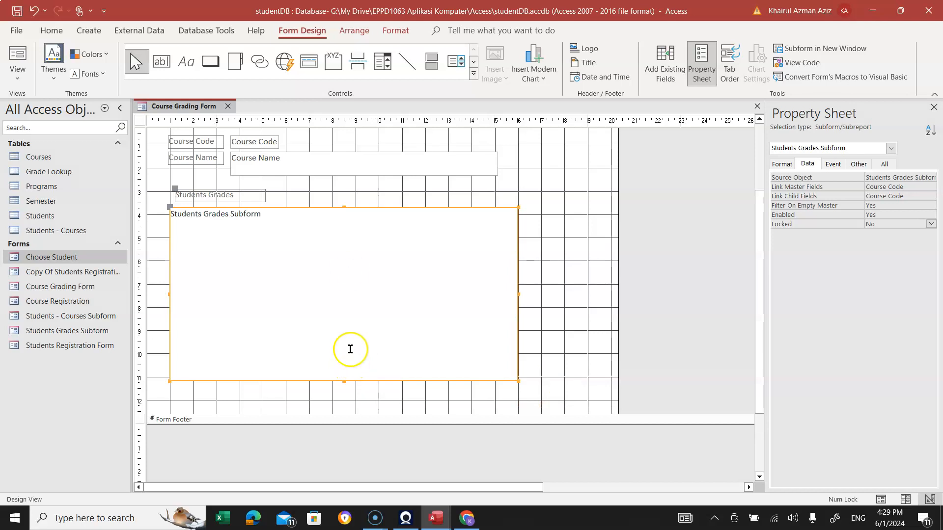
Add a command button below the subform with the Close Form action and the Stop picture, and save the form
click(217, 66)
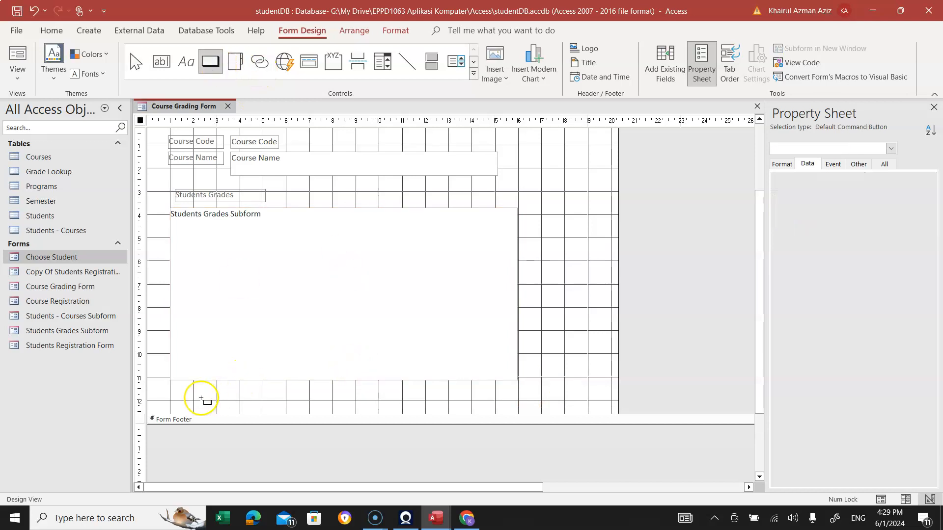
drag(180, 389, 249, 400)
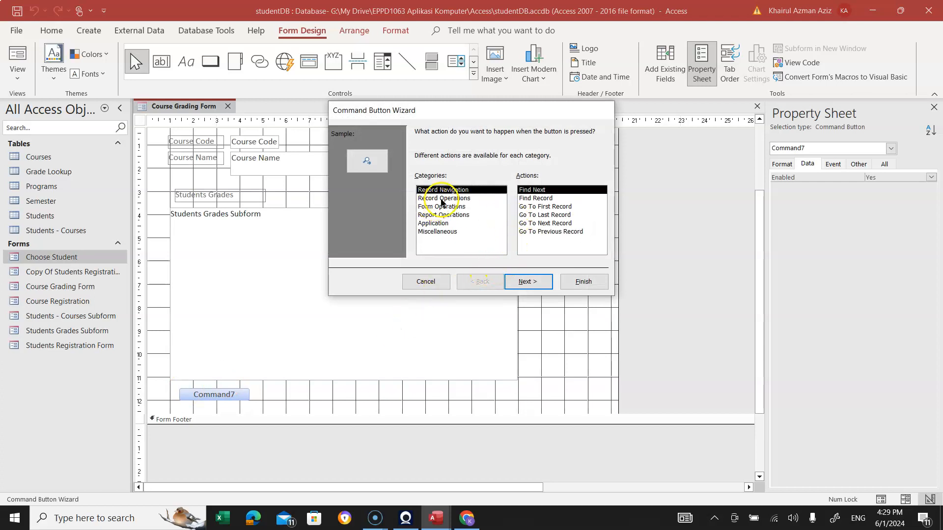
click(441, 207)
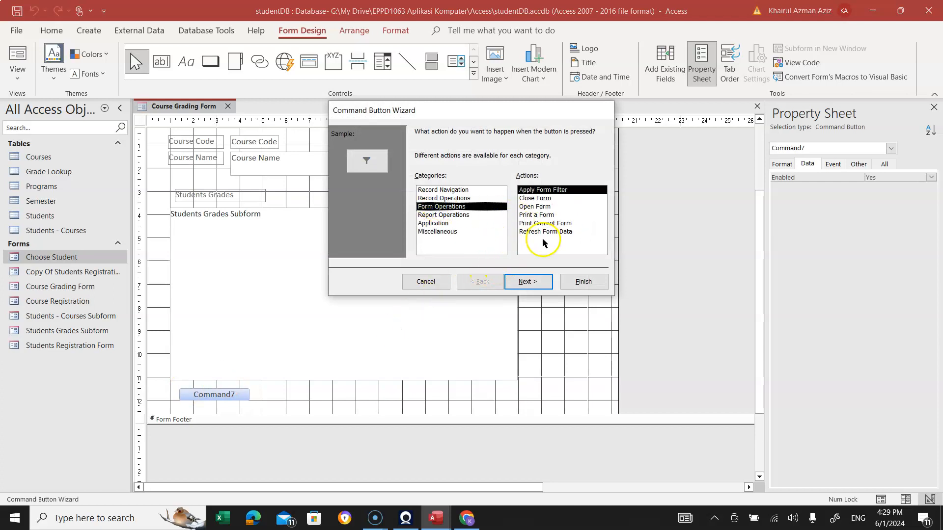
click(539, 199)
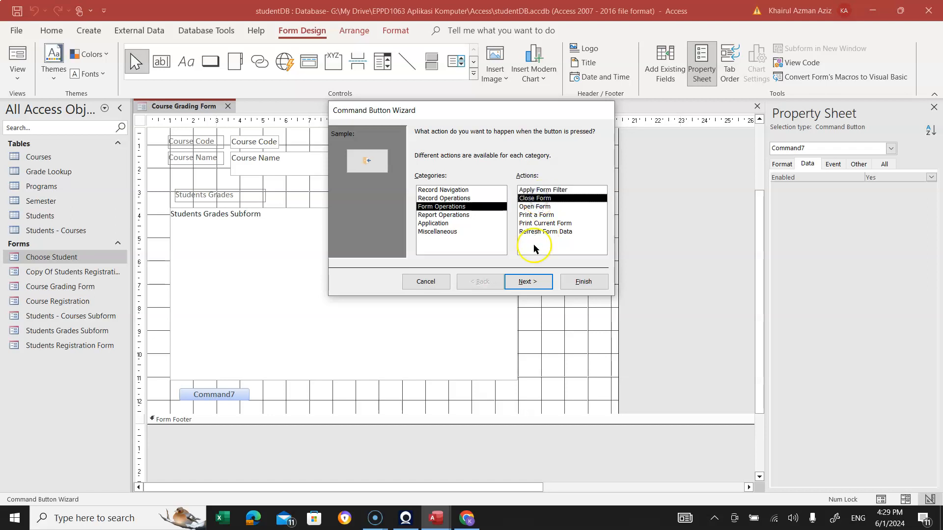
click(528, 282)
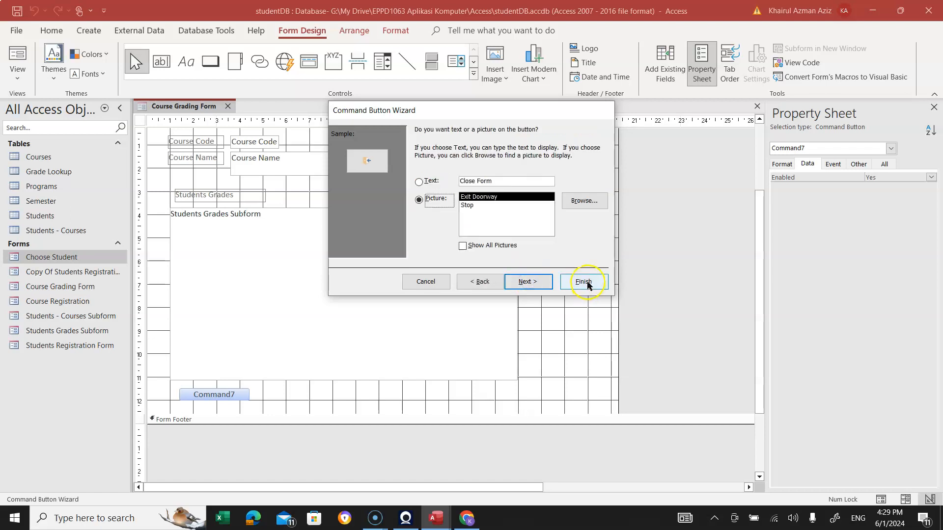
click(467, 205)
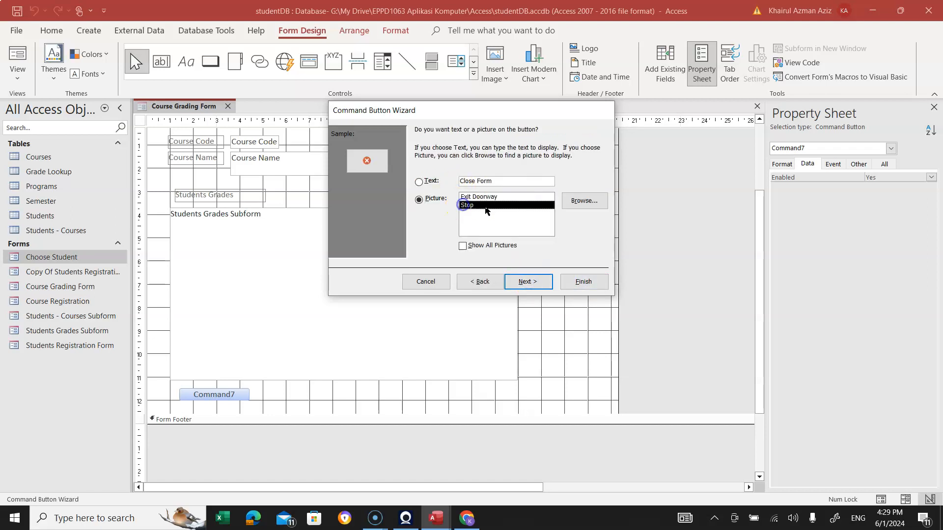
click(584, 282)
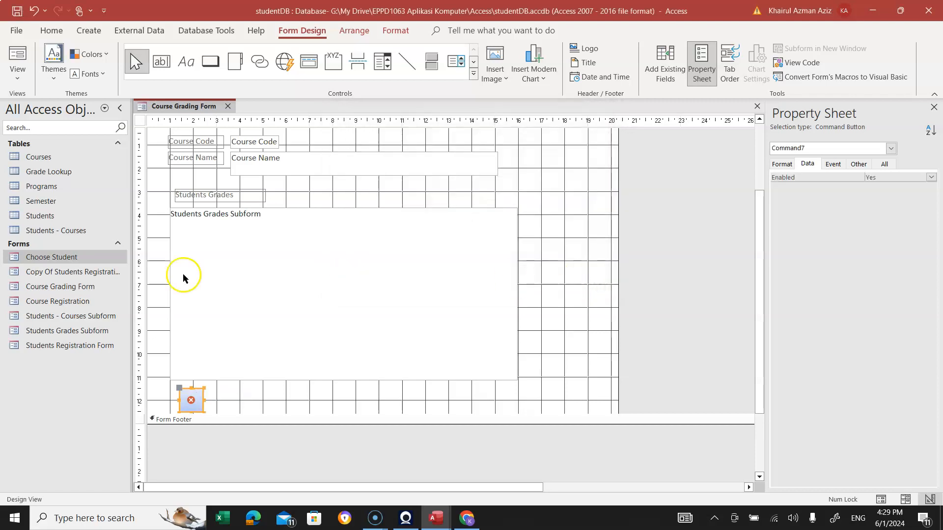
click(17, 11)
click(121, 142)
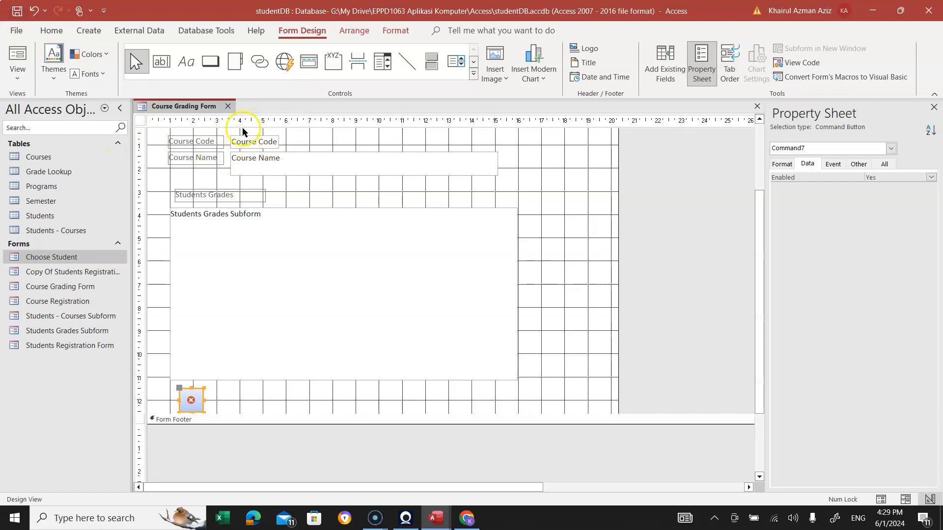
Set Enabled to No and Locked to Yes for the Course Code and Course Name text boxes
drag(228, 130, 517, 184)
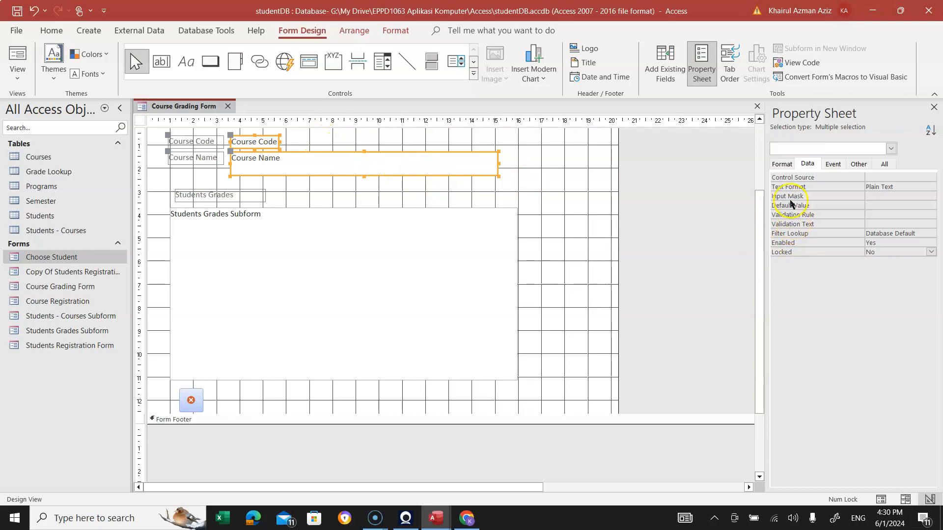
click(317, 131)
drag(260, 130, 289, 170)
click(928, 243)
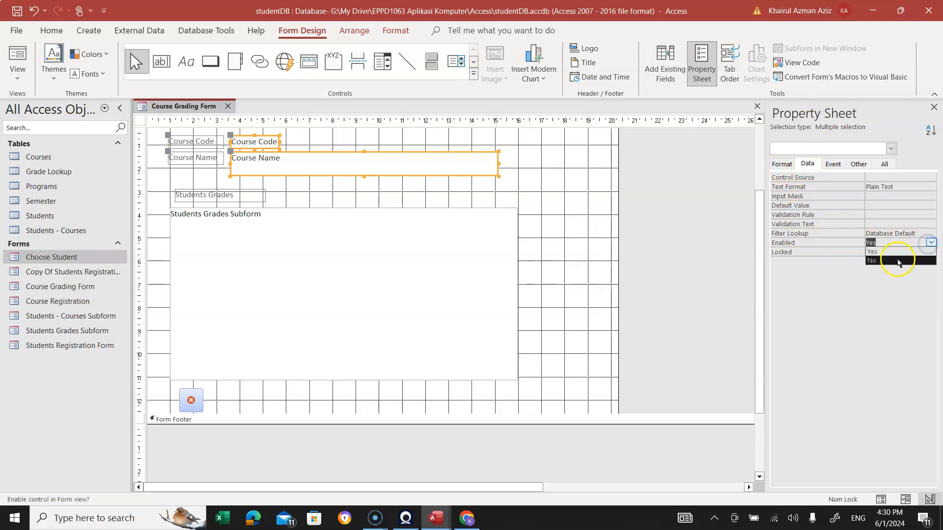
click(885, 260)
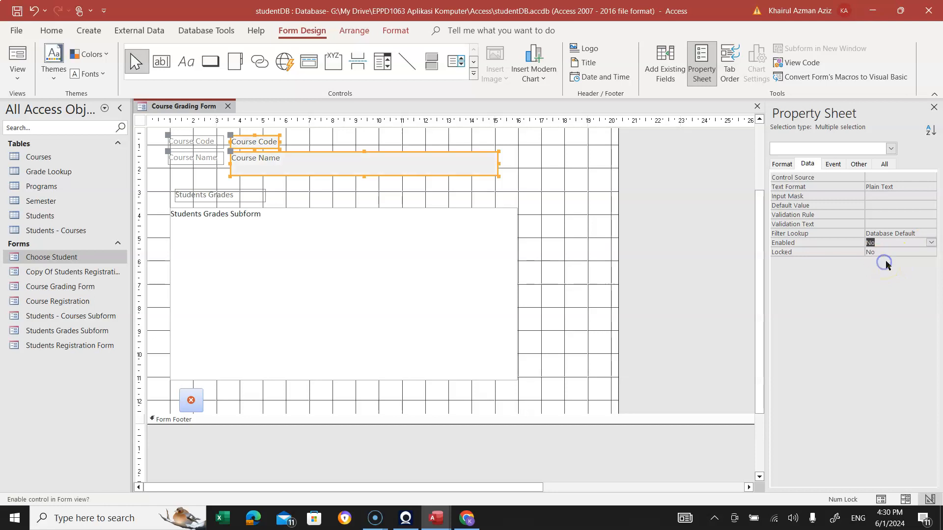
click(871, 252)
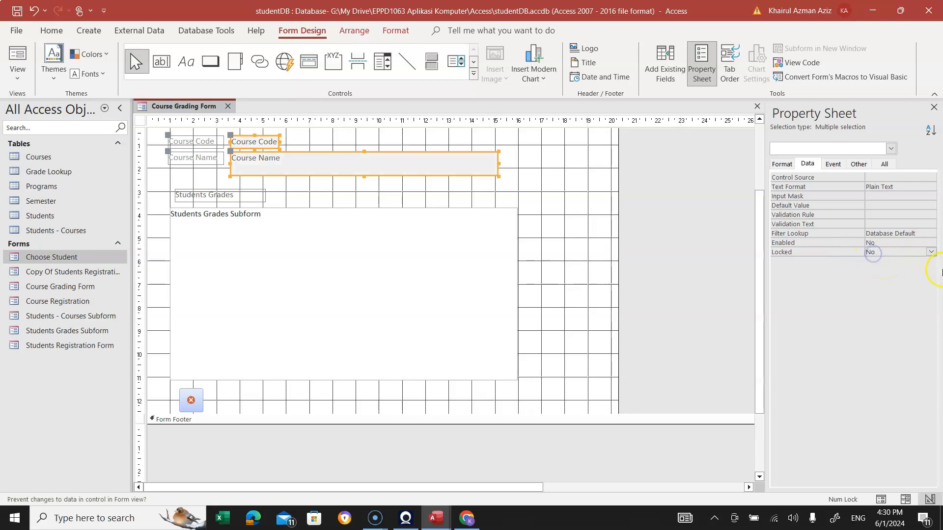
click(930, 253)
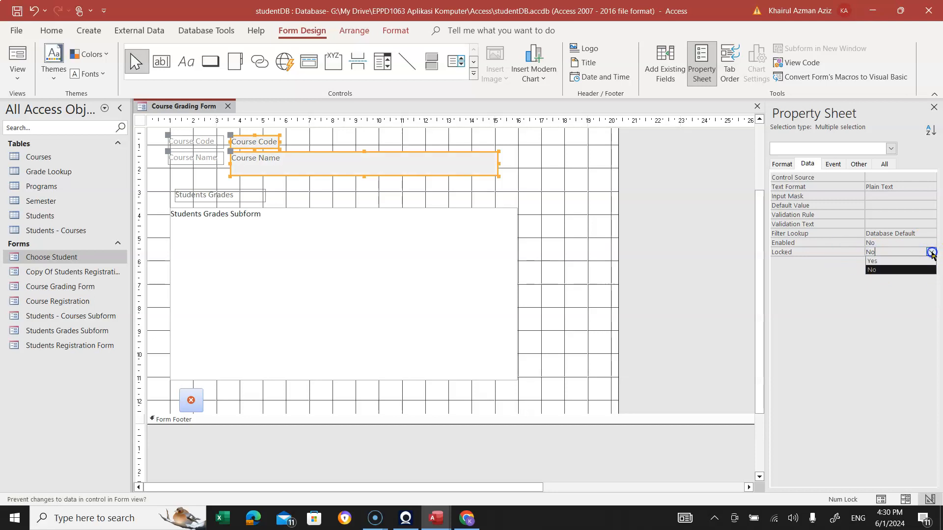
click(882, 261)
click(538, 190)
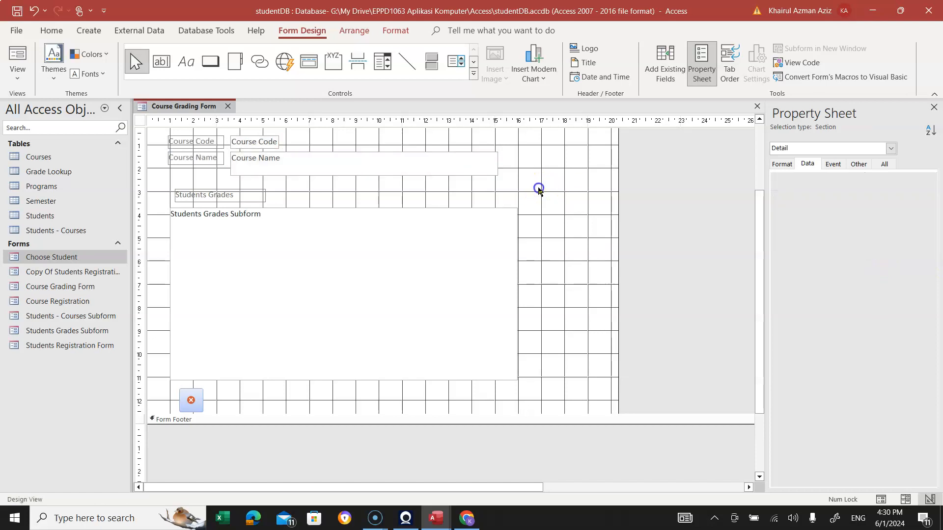
Set the border style of the Course Code and Course Name text boxes to Transparent
drag(250, 131, 512, 186)
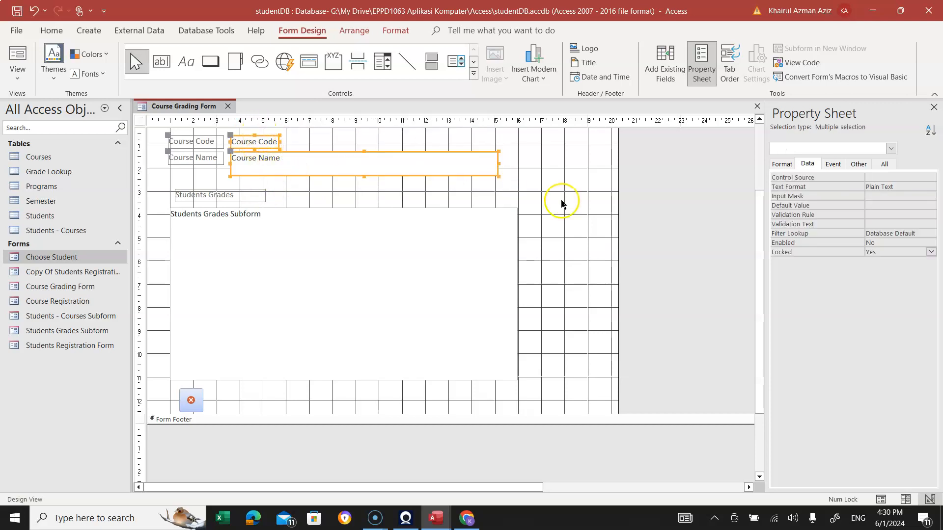
click(785, 167)
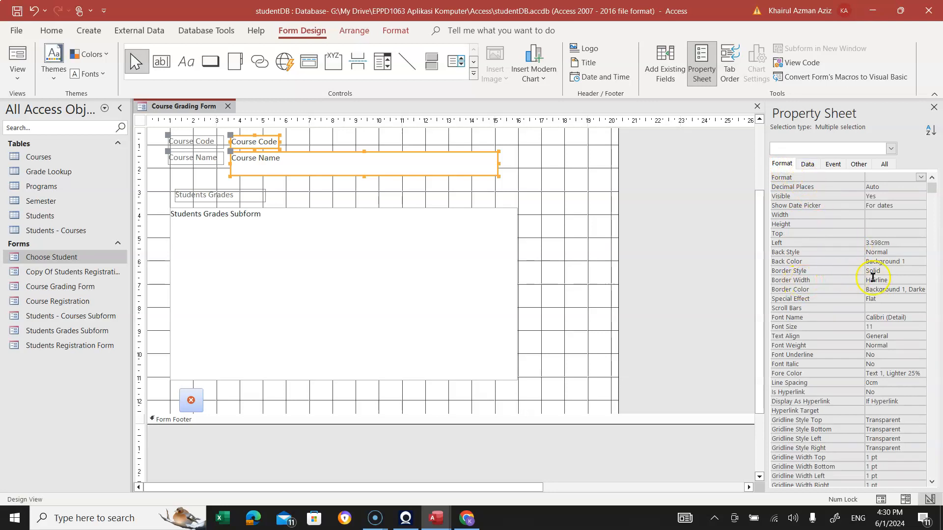
click(918, 271)
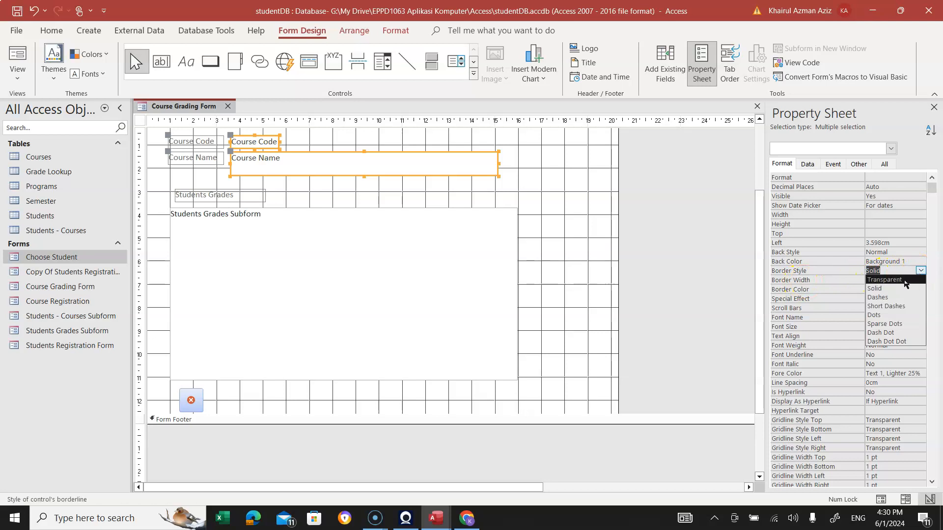
click(905, 281)
click(557, 191)
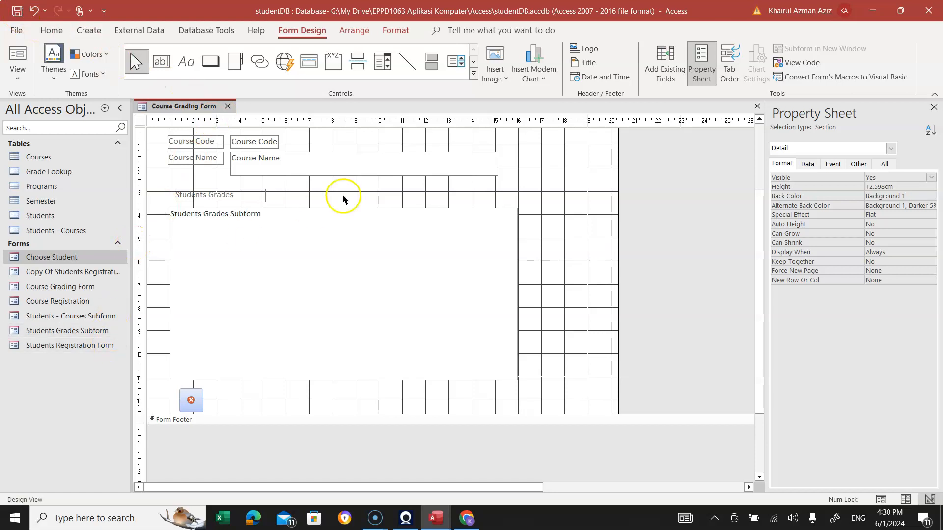
Close the Course Grading Form and open the Students Grades Subform in Design View
click(228, 107)
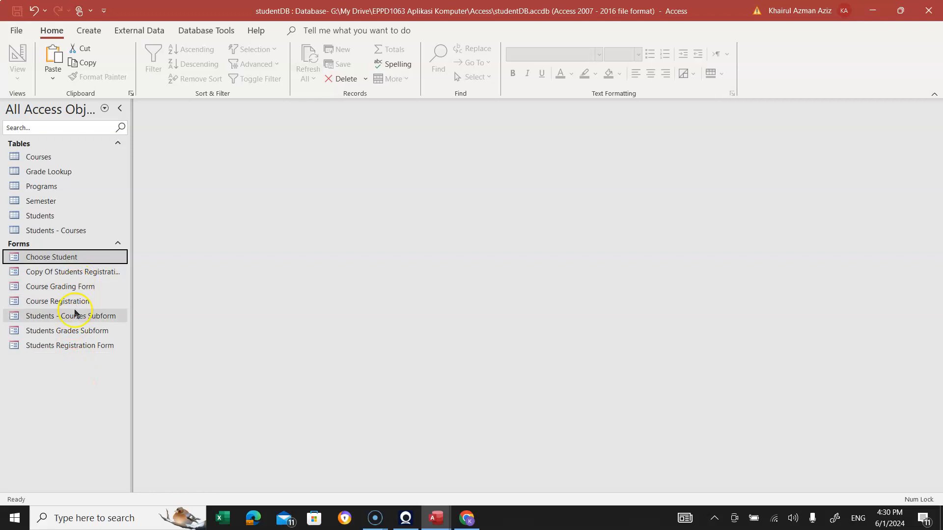
right_click(53, 336)
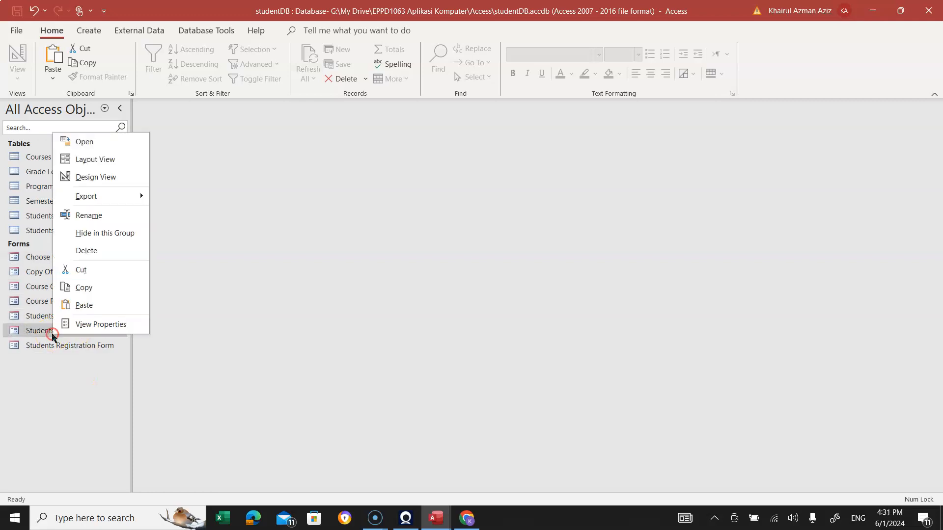
click(99, 177)
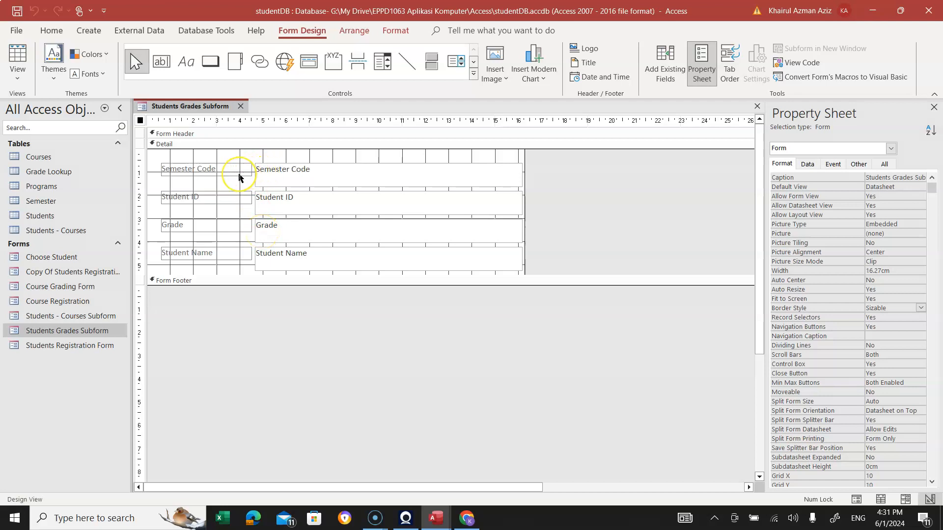
Place Student Name above Grade and narrow the Semester Code, Student ID and Grade text boxes to about 4, 2.9 and 1.3 cm
click(236, 199)
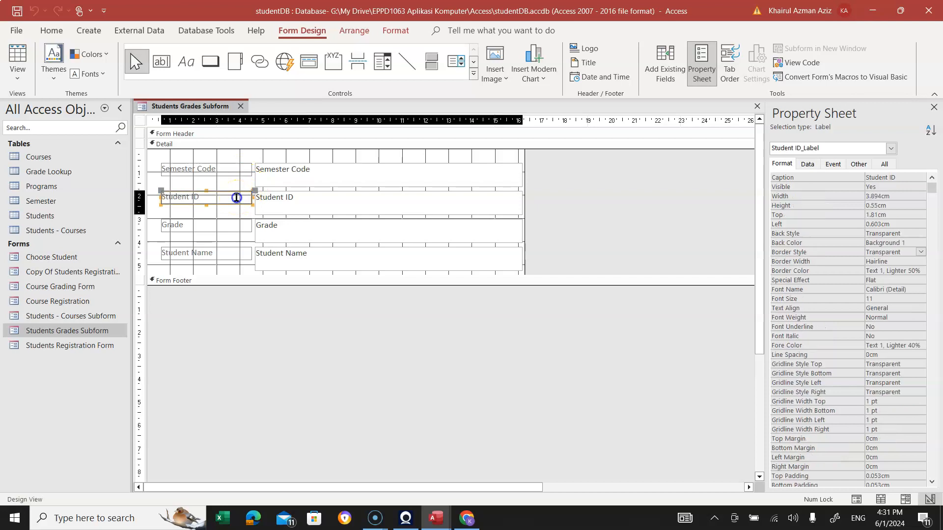
click(226, 168)
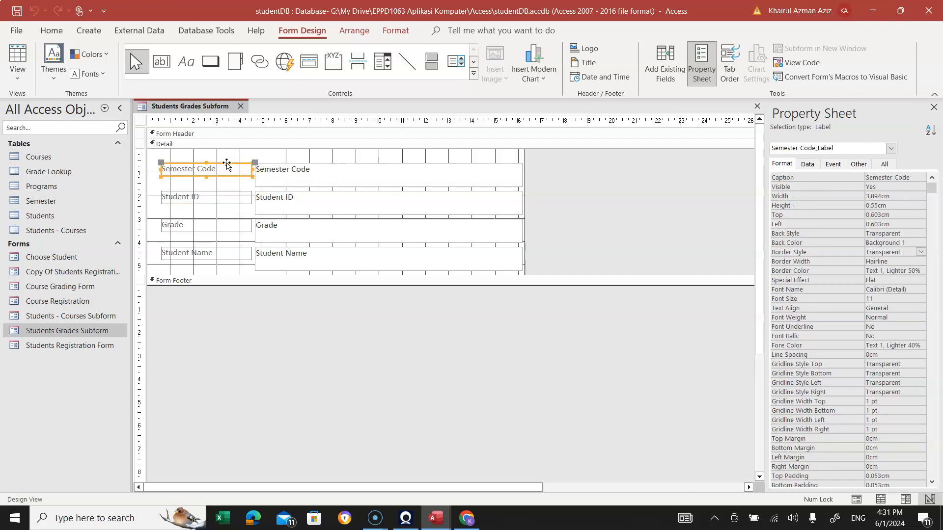
click(286, 228)
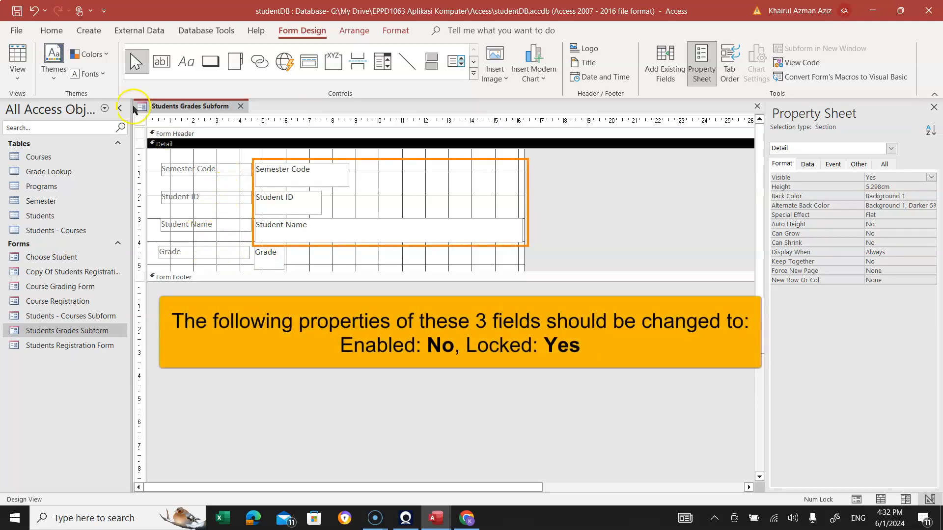
Save the Students Grades Subform design and close it
click(18, 10)
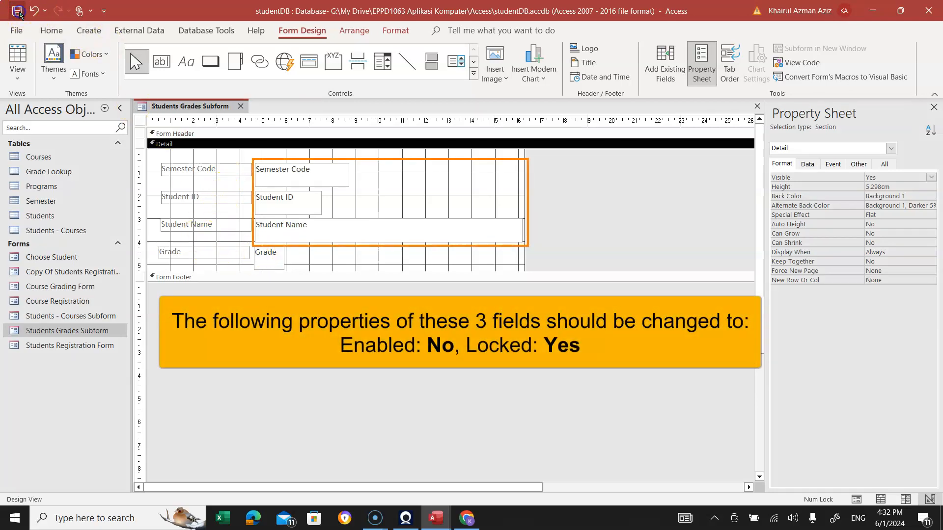
click(75, 340)
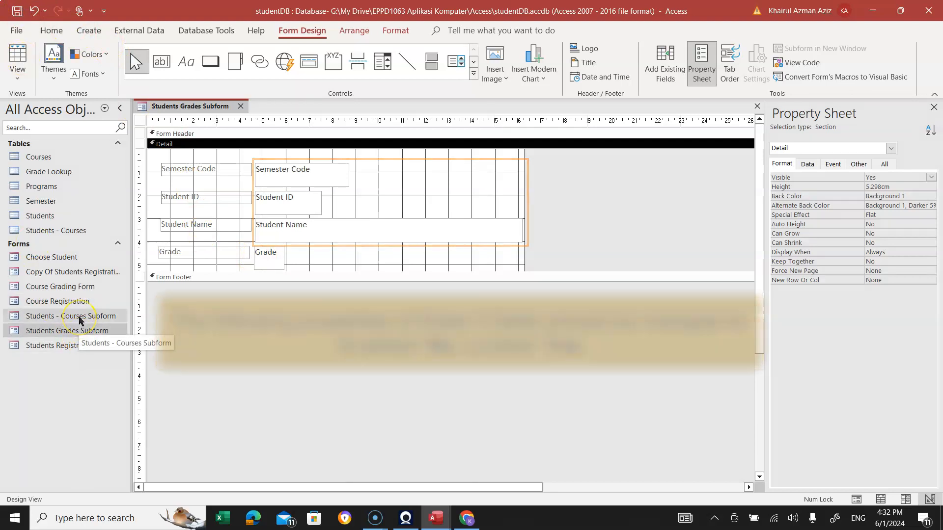
click(241, 107)
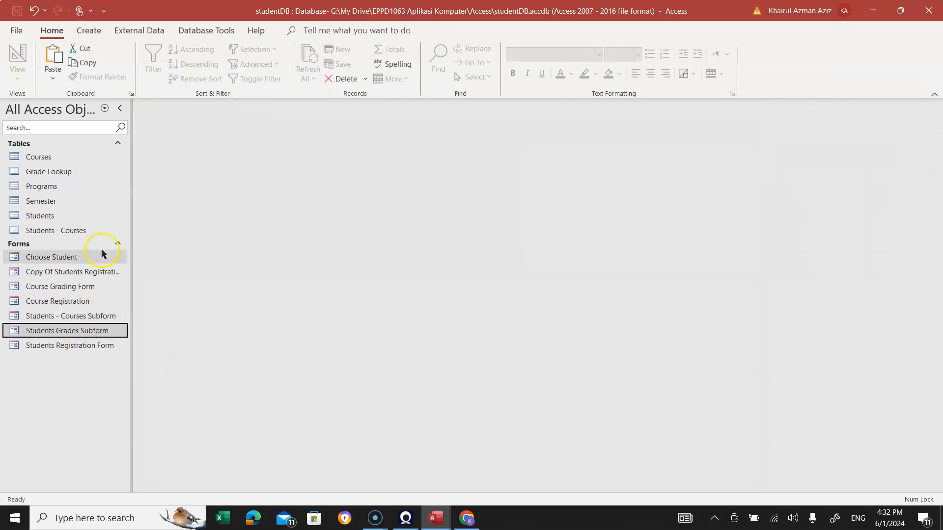
Open the Course Grading Form in Form View and examine the subform's columns for the first two courses
double_click(73, 292)
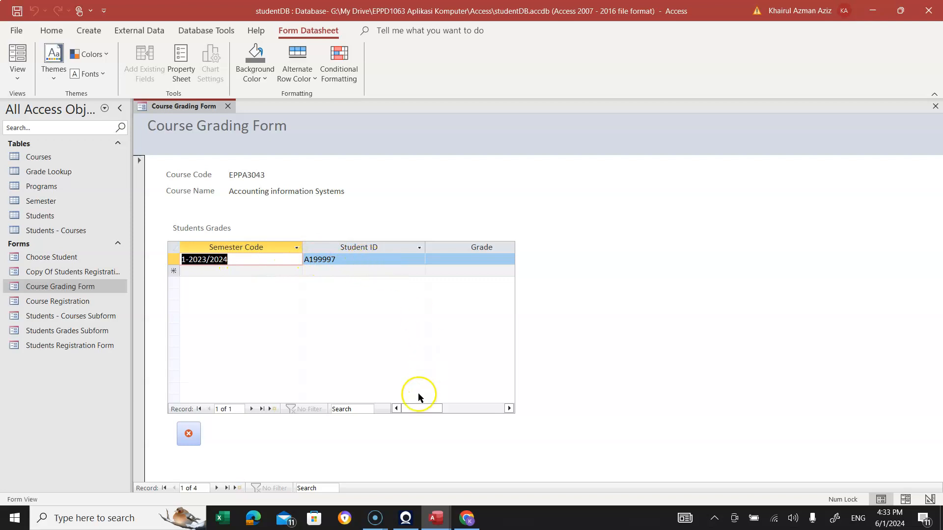
mouse_move(403, 411)
mouse_down()
mouse_move(452, 409)
mouse_move(421, 410)
mouse_up()
click(468, 410)
click(488, 260)
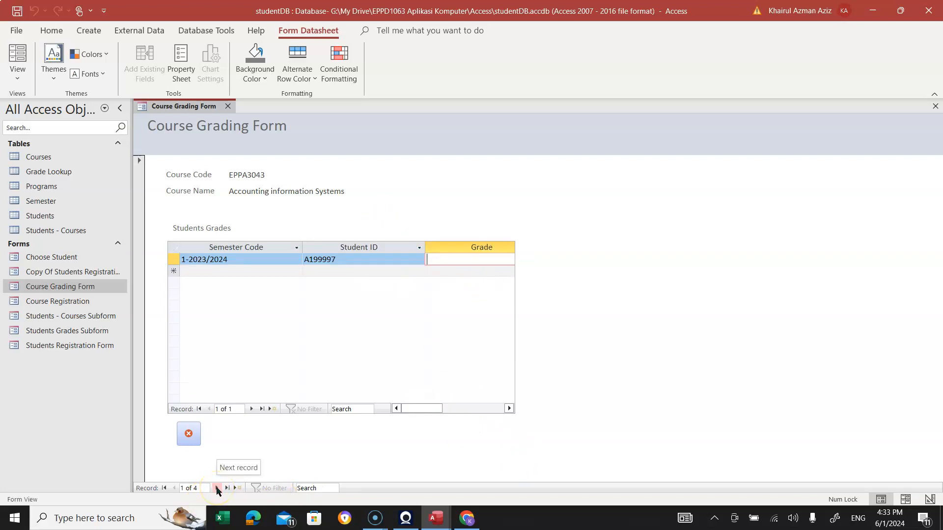
click(217, 488)
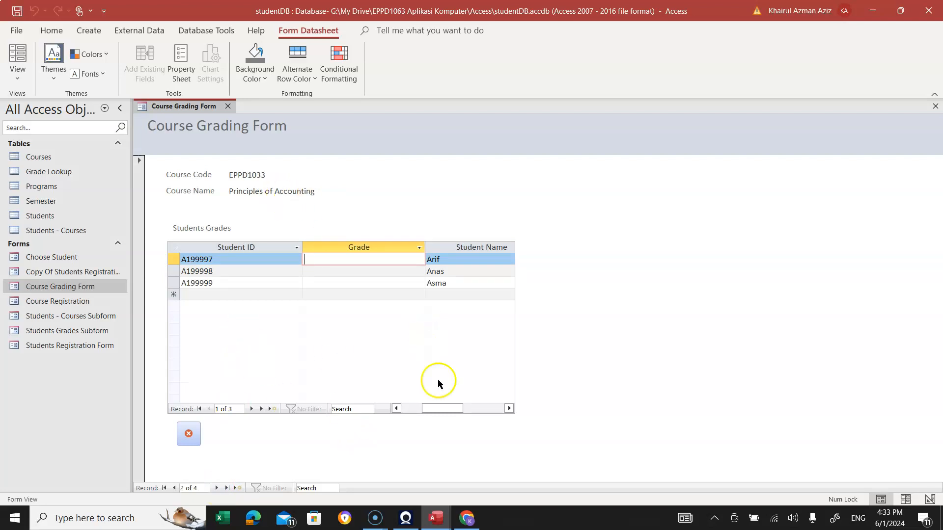
click(441, 409)
drag(441, 408, 415, 408)
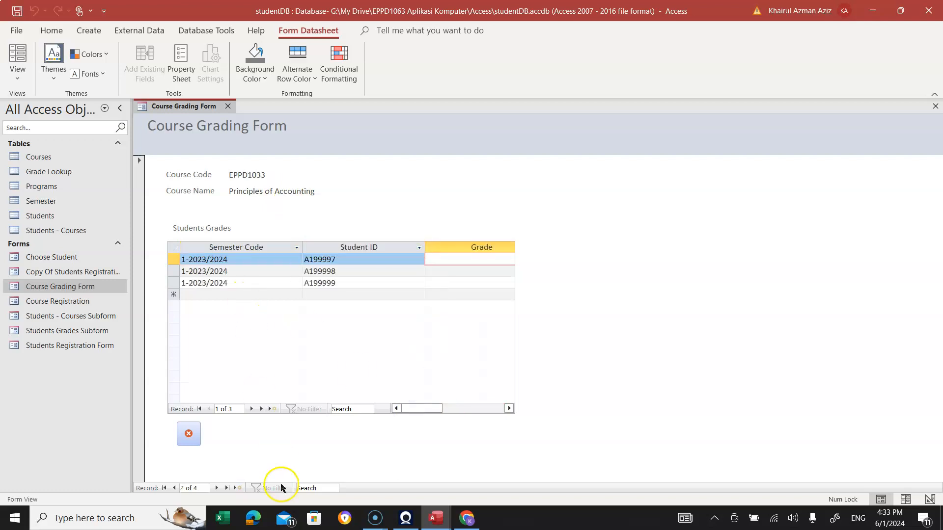
Go to the third course record, EPPD1063, and examine all the columns of its Students Grades subform
click(216, 489)
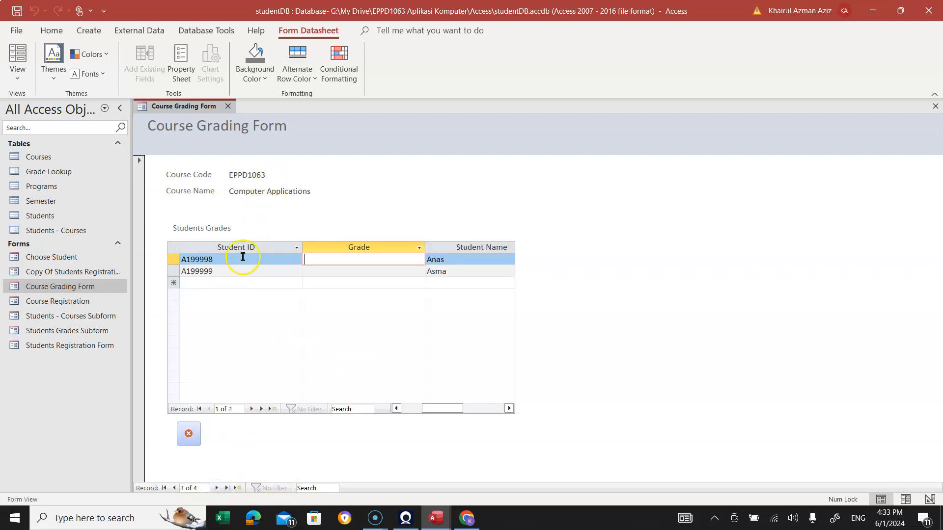
click(312, 257)
click(509, 409)
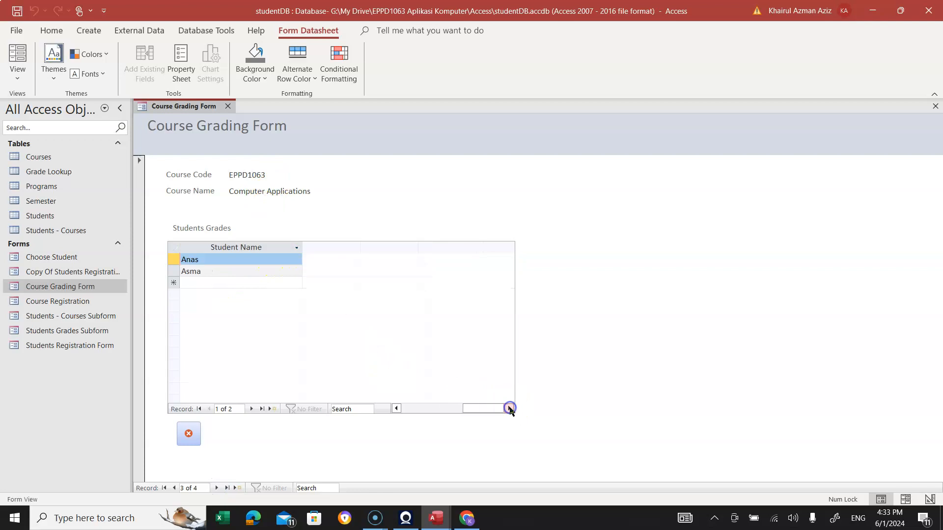
drag(468, 409, 396, 408)
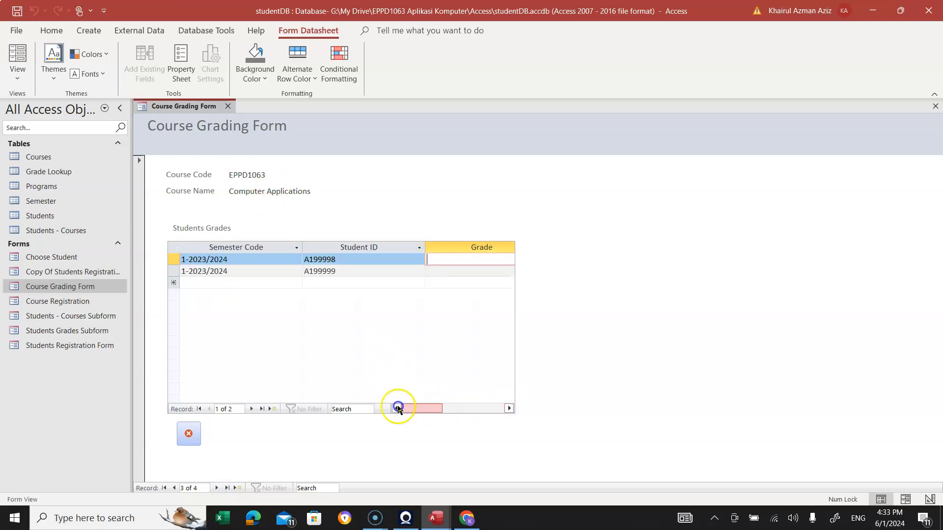
click(423, 410)
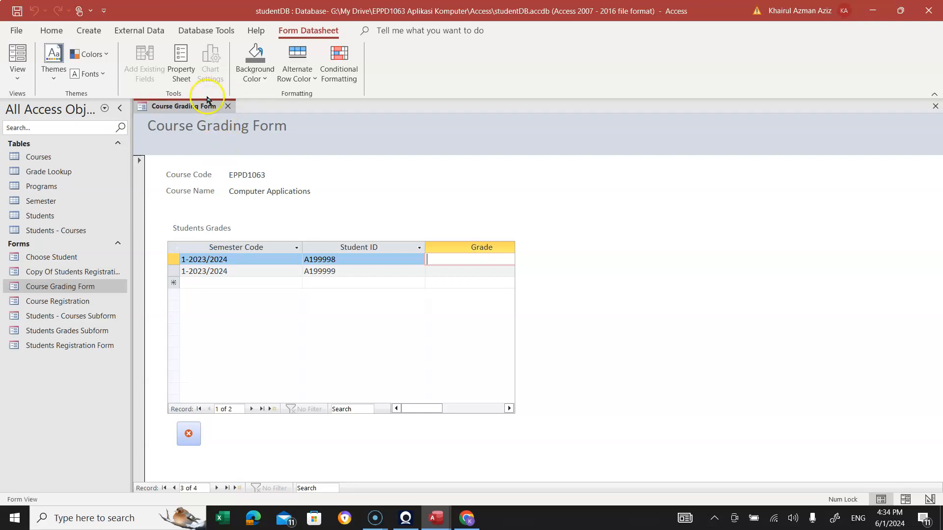
Close the Course Grading Form, check the allowed grades in the Grade Lookup table, and reopen the form
click(228, 107)
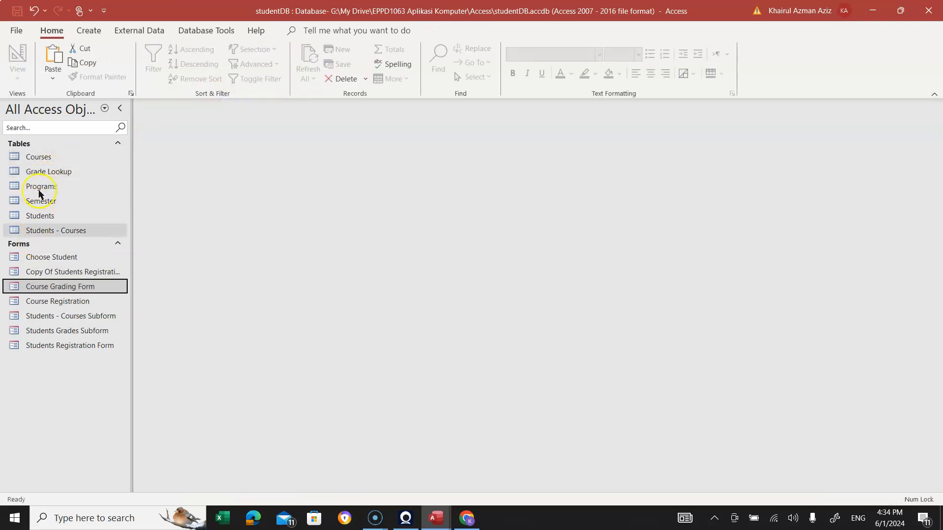
double_click(43, 174)
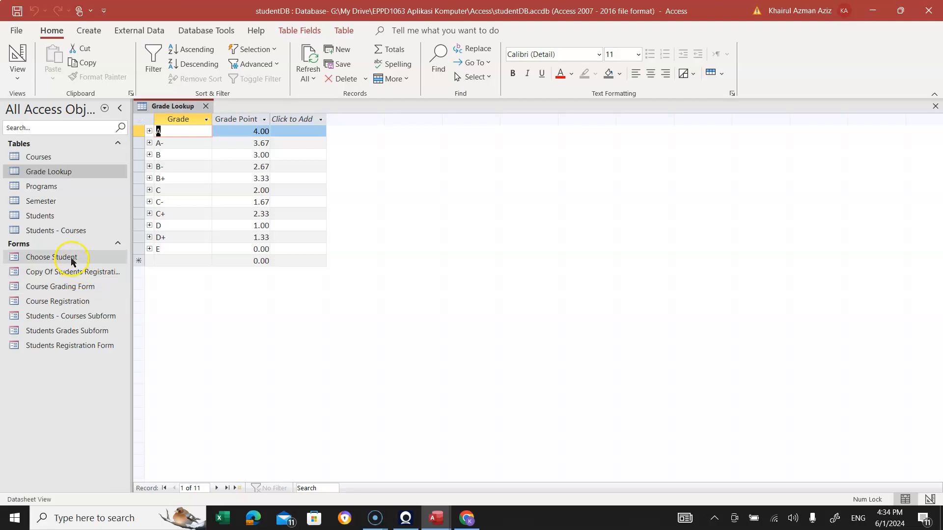
double_click(64, 287)
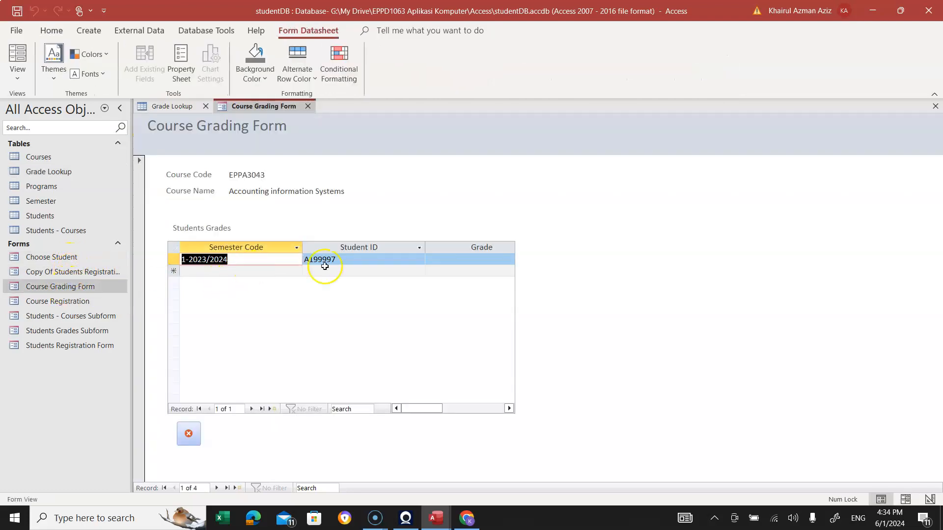
Try to enter the grade A+ for the student in course EPPA3043 and dismiss any resulting message
click(413, 409)
drag(413, 409, 434, 408)
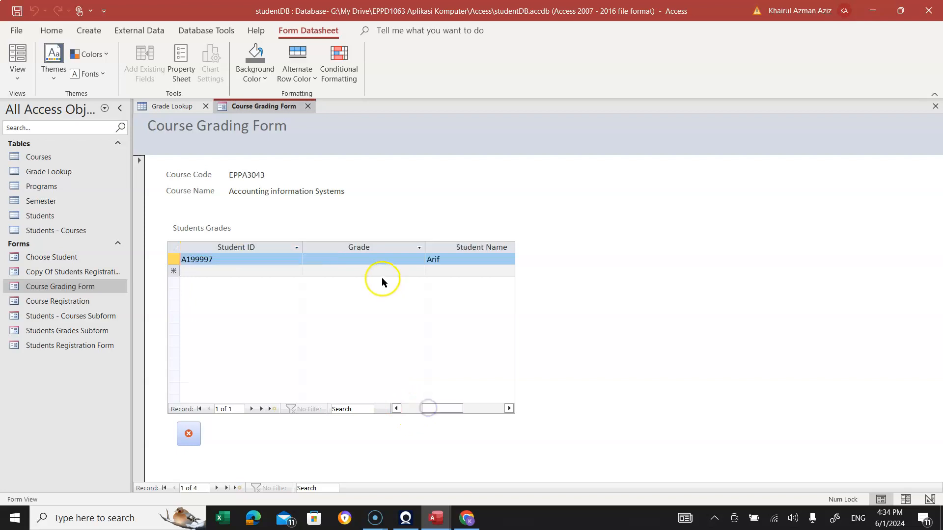
click(354, 259)
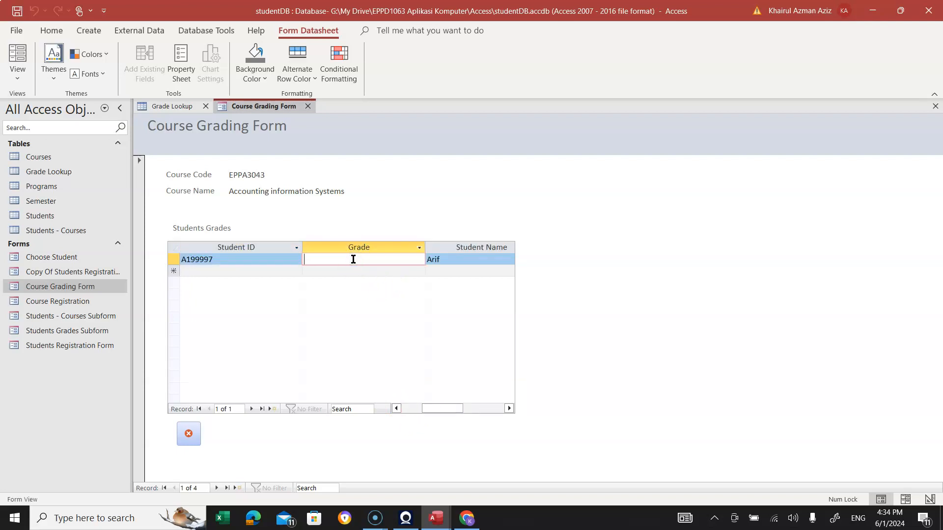
text(A=)
key(BackSpace)
text(+)
click(308, 271)
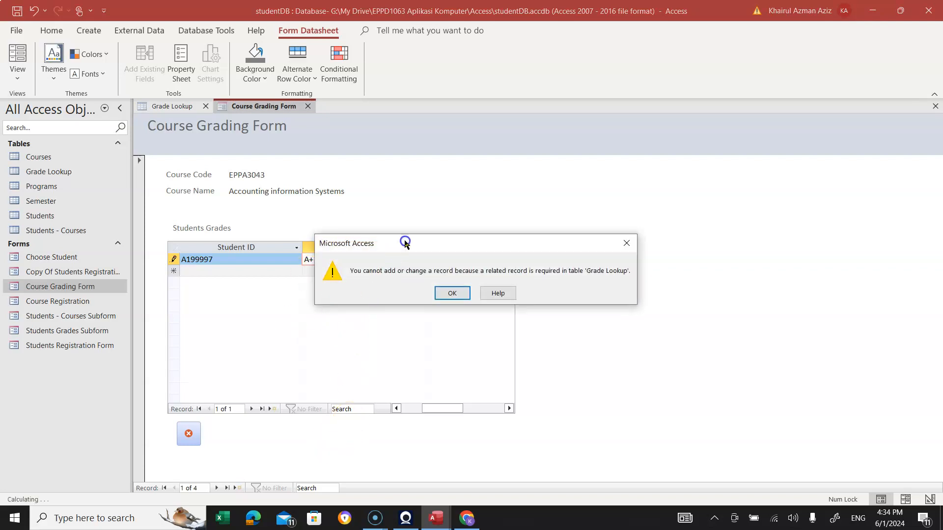
drag(405, 244, 375, 320)
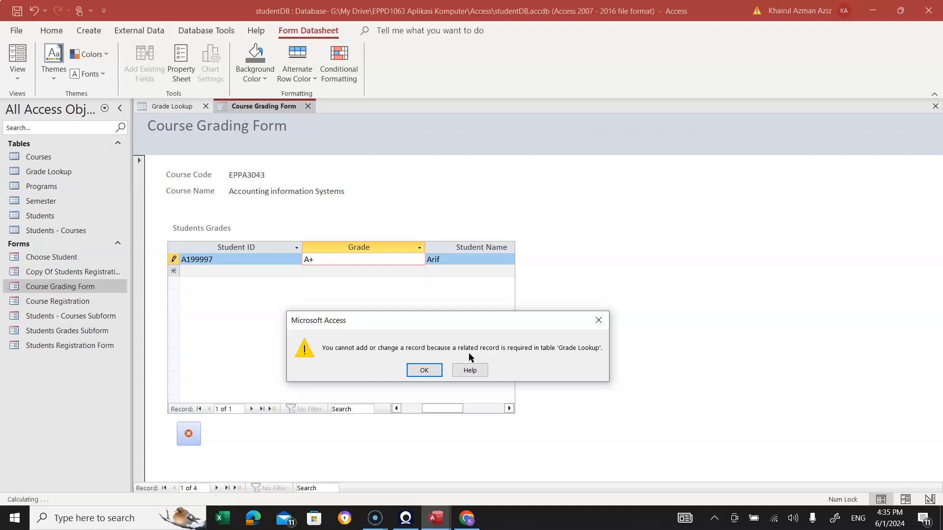
click(425, 372)
click(598, 323)
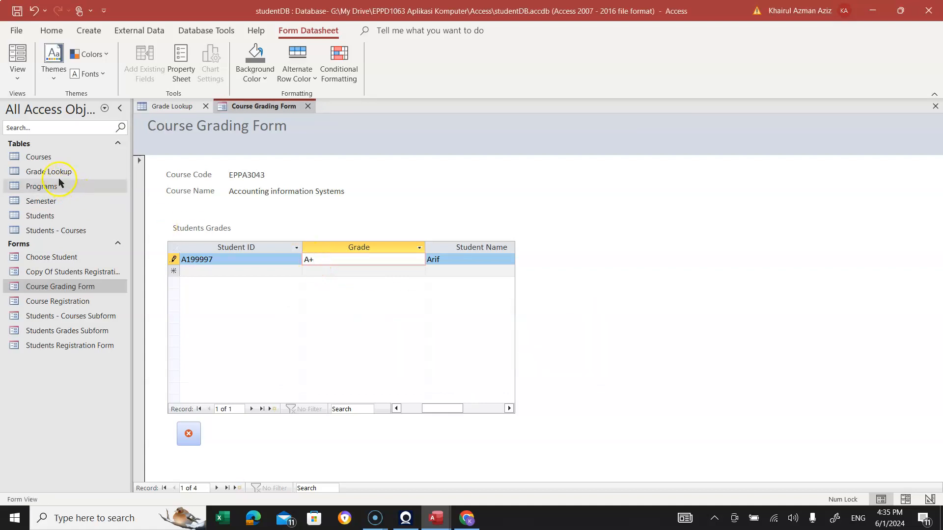
Check the Grade Lookup table and set the EPPA3043 student's grade to A-
click(187, 111)
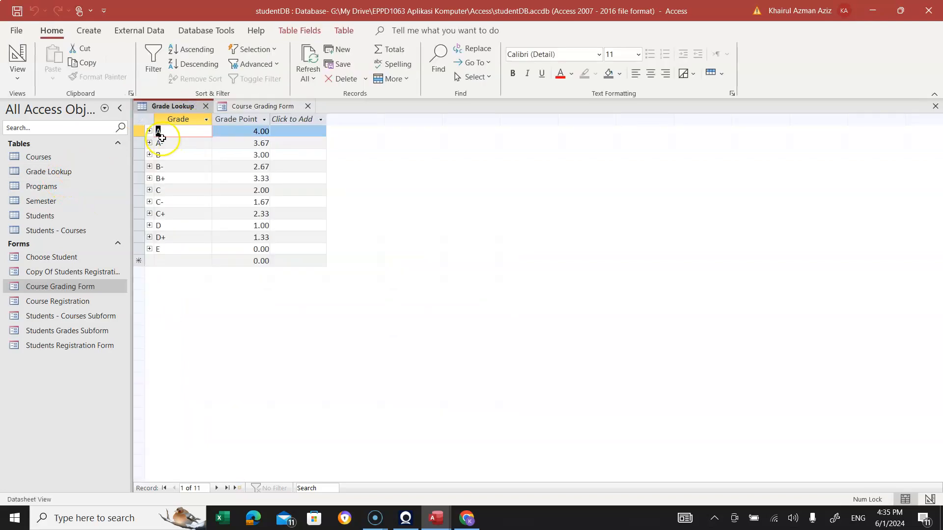
click(264, 106)
key(BackSpace)
text(-)
click(463, 265)
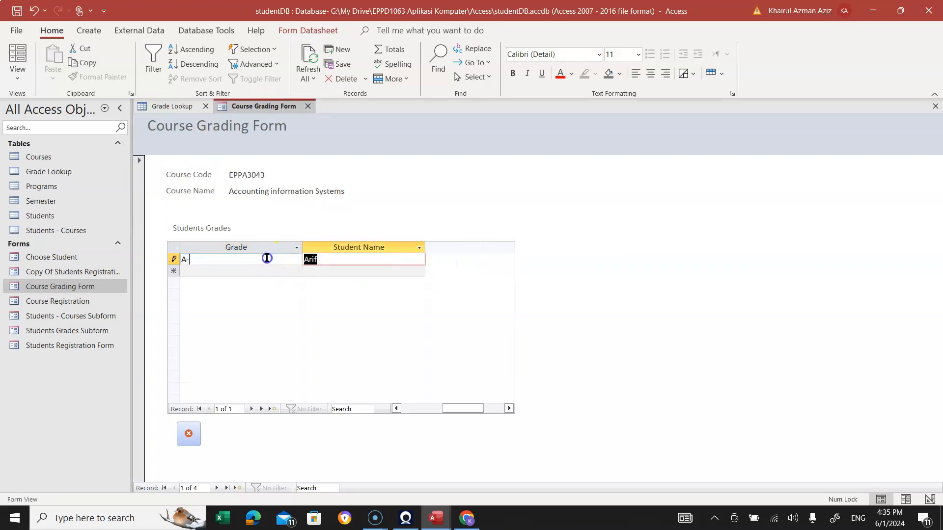
click(267, 259)
For course EPPD1033, enter the grades B+, C and A- for the three students in listed order
click(216, 488)
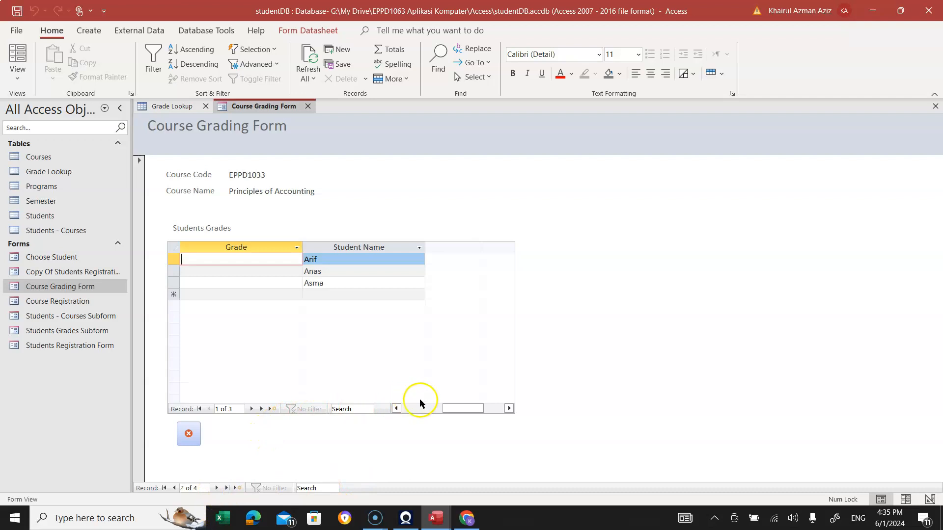
drag(462, 412, 433, 412)
click(323, 263)
text(B+)
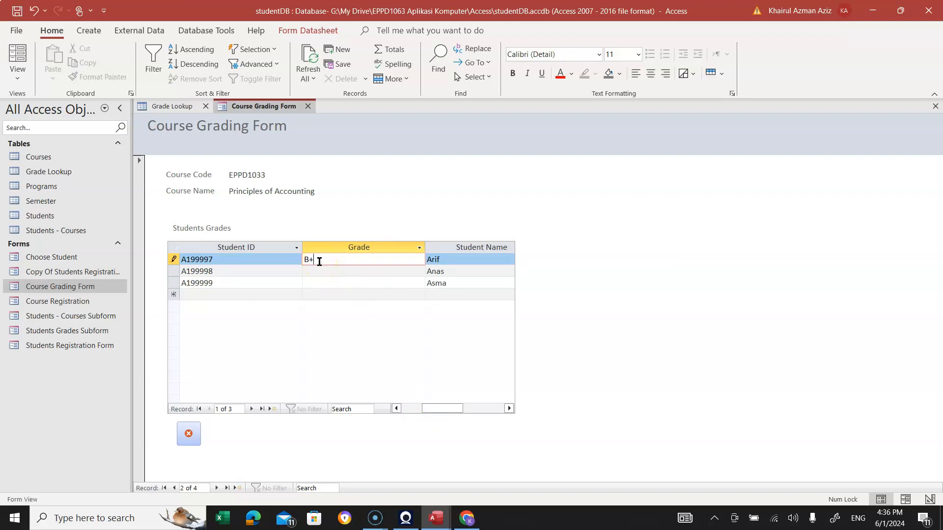
click(316, 269)
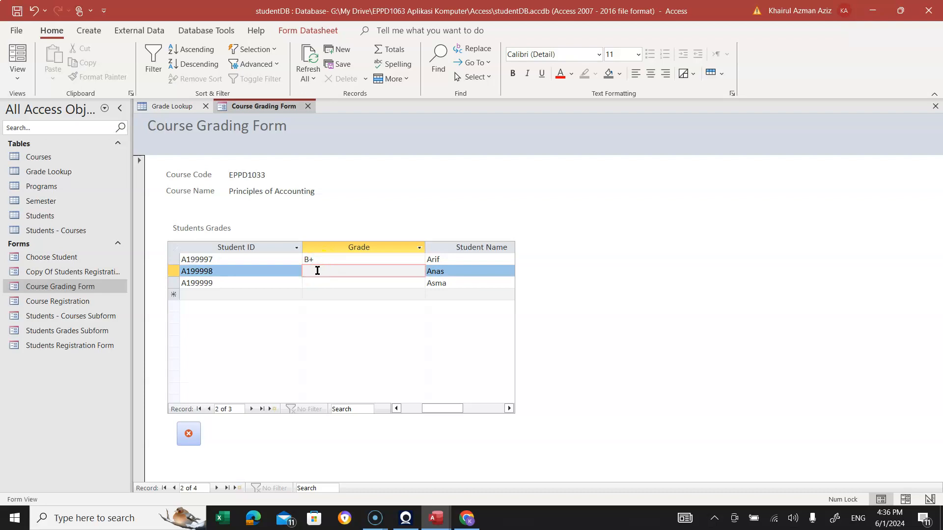
text(C)
click(316, 283)
text(A-)
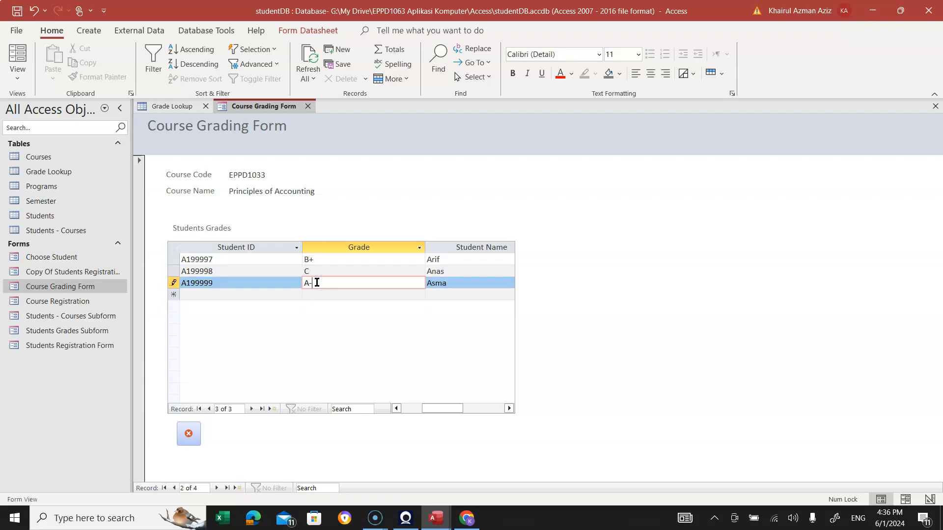
For course EPPD1063, enter the grades C+ and B- for the two students in listed order
click(219, 489)
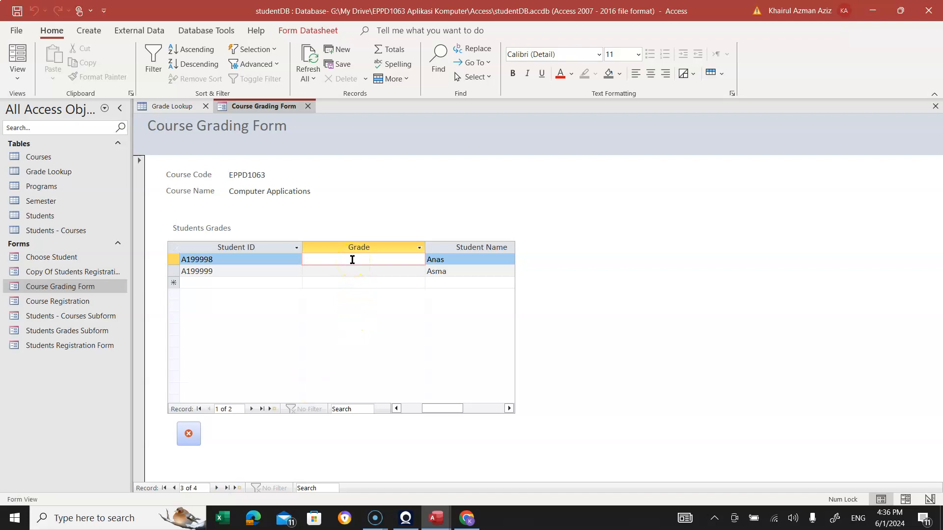
text(C+)
click(349, 272)
text(B-)
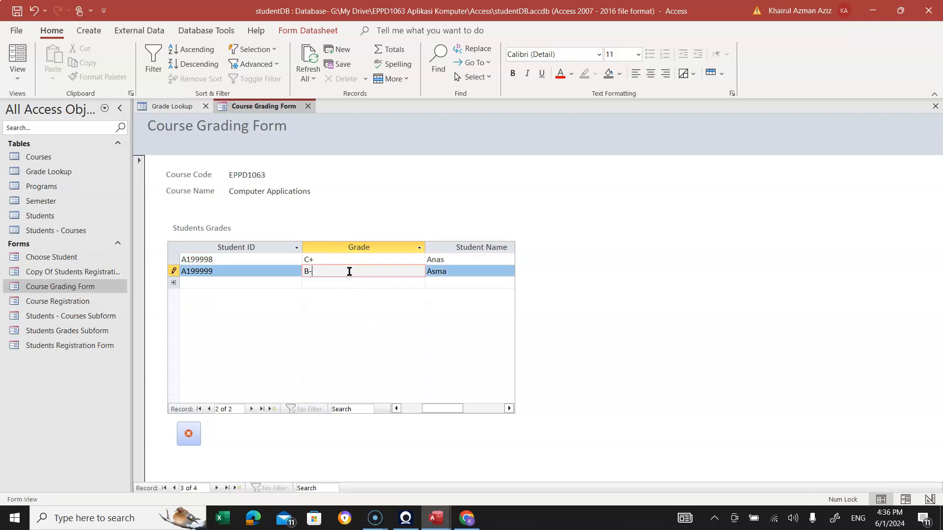